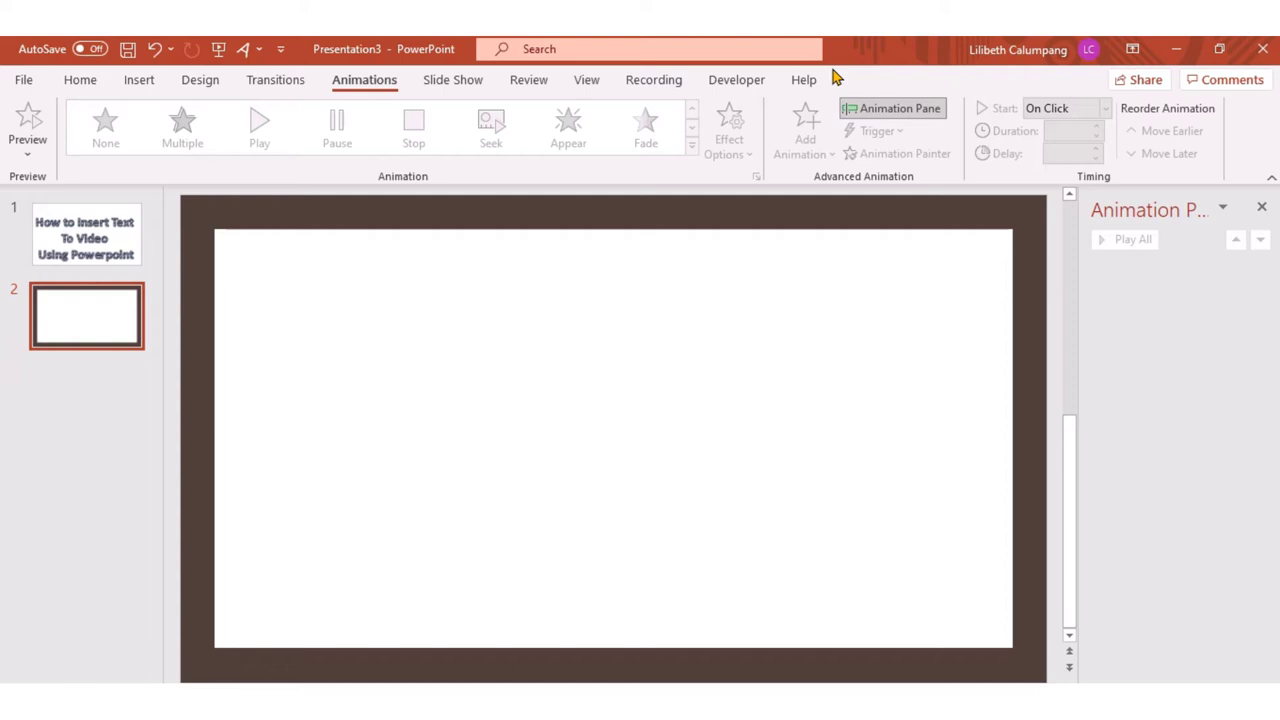
Look over the title slide, then return to the blank slide 2.
{"action": "left_click", "coordinate": [76, 236]}
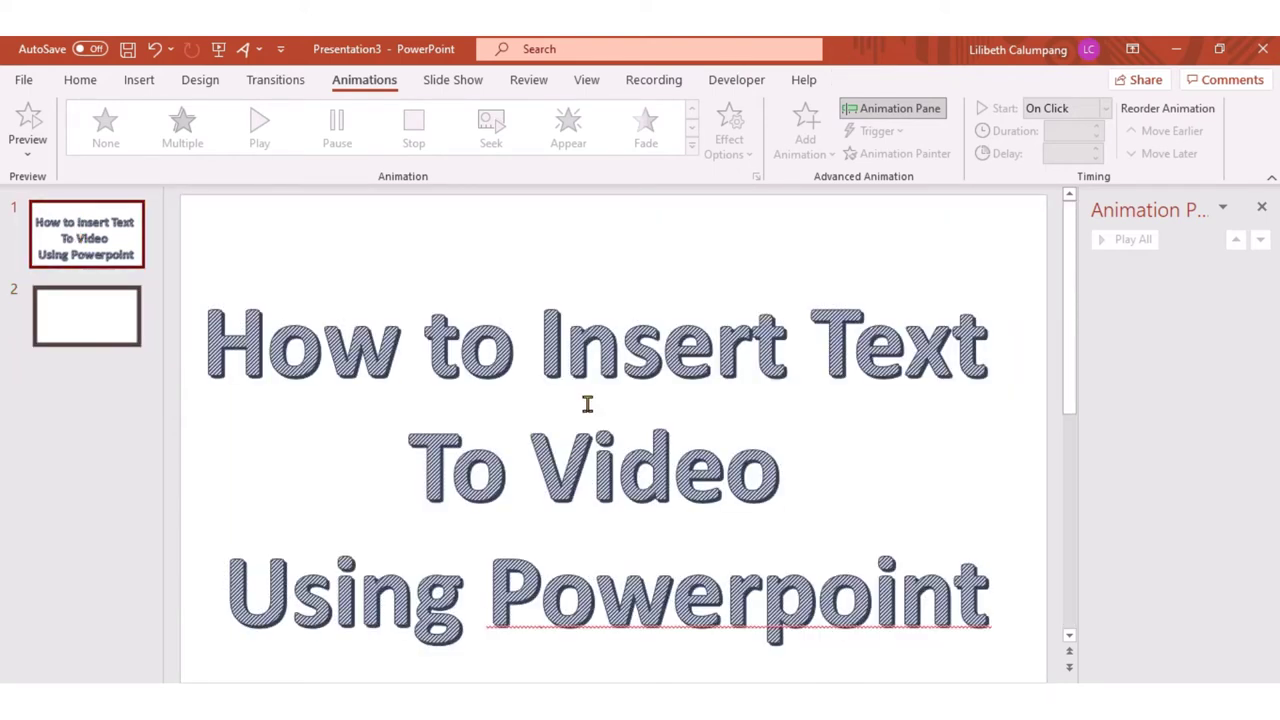
{"action": "mouse_move", "coordinate": [868, 43]}
{"action": "left_click", "coordinate": [363, 449]}
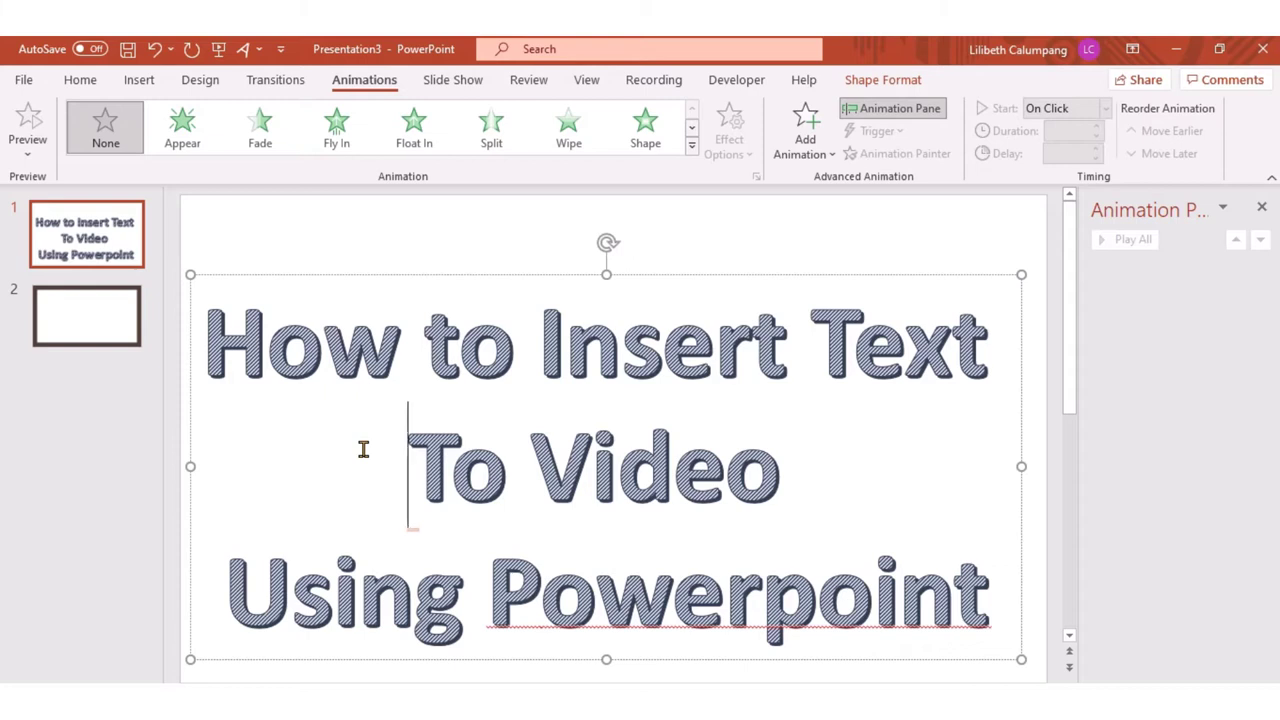
{"action": "left_click", "coordinate": [475, 232]}
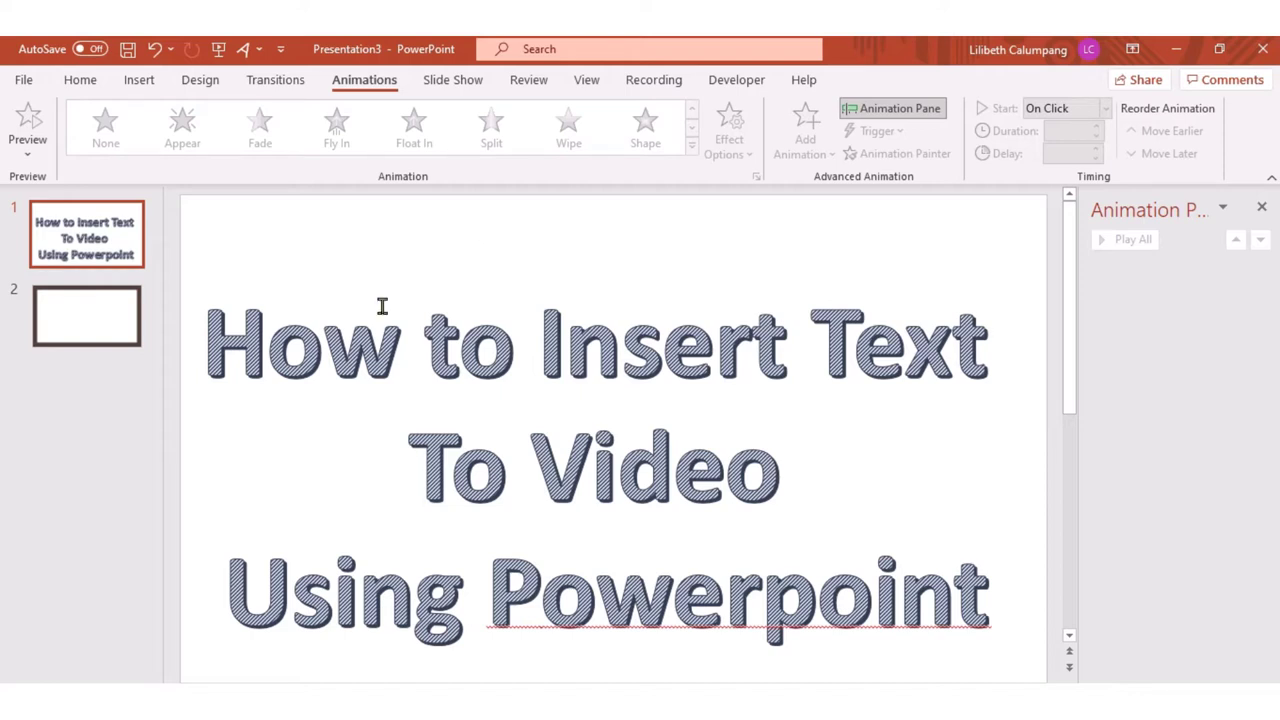
{"action": "left_click", "coordinate": [117, 338]}
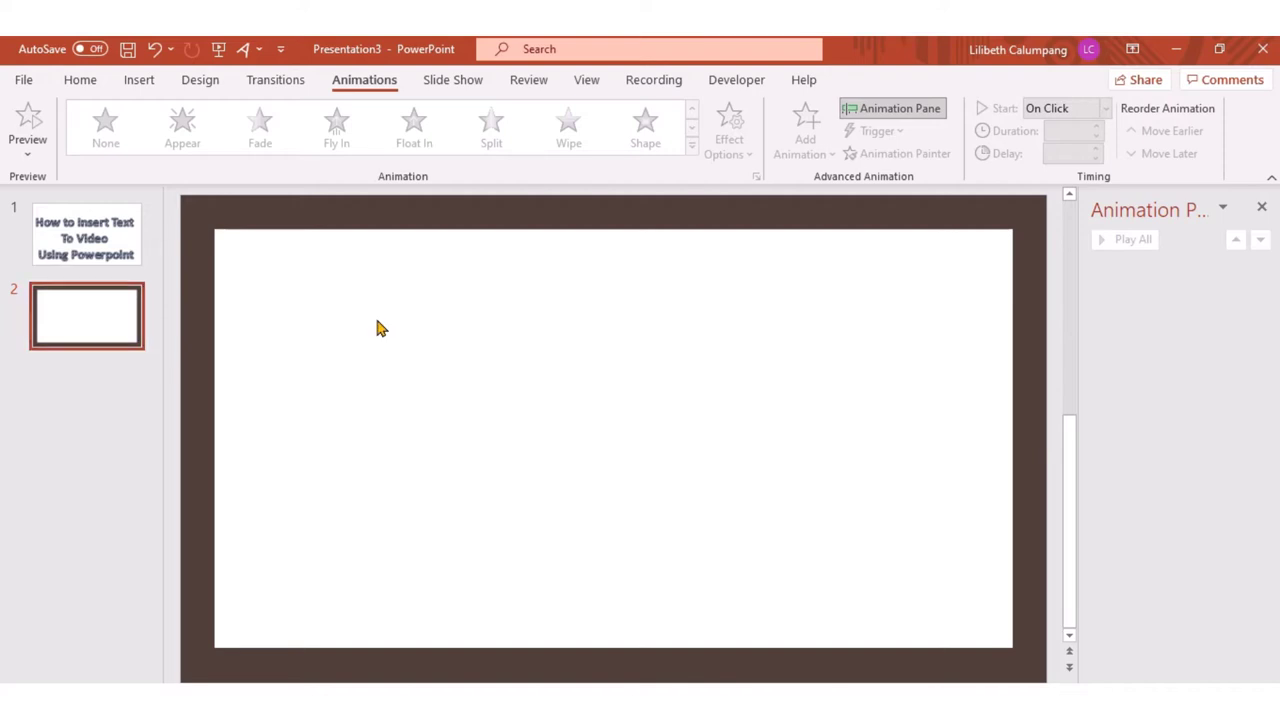
{"action": "left_click", "coordinate": [140, 80]}
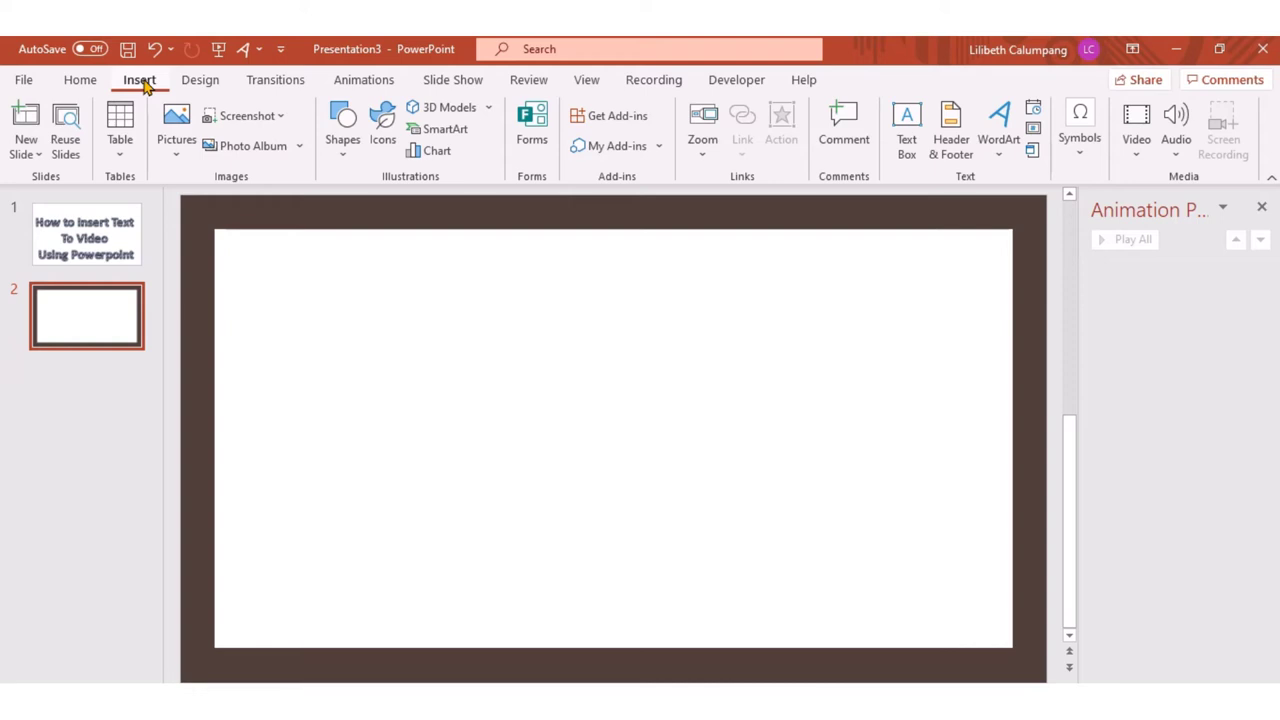
{"action": "left_click", "coordinate": [1136, 167]}
{"action": "left_click", "coordinate": [1180, 208]}
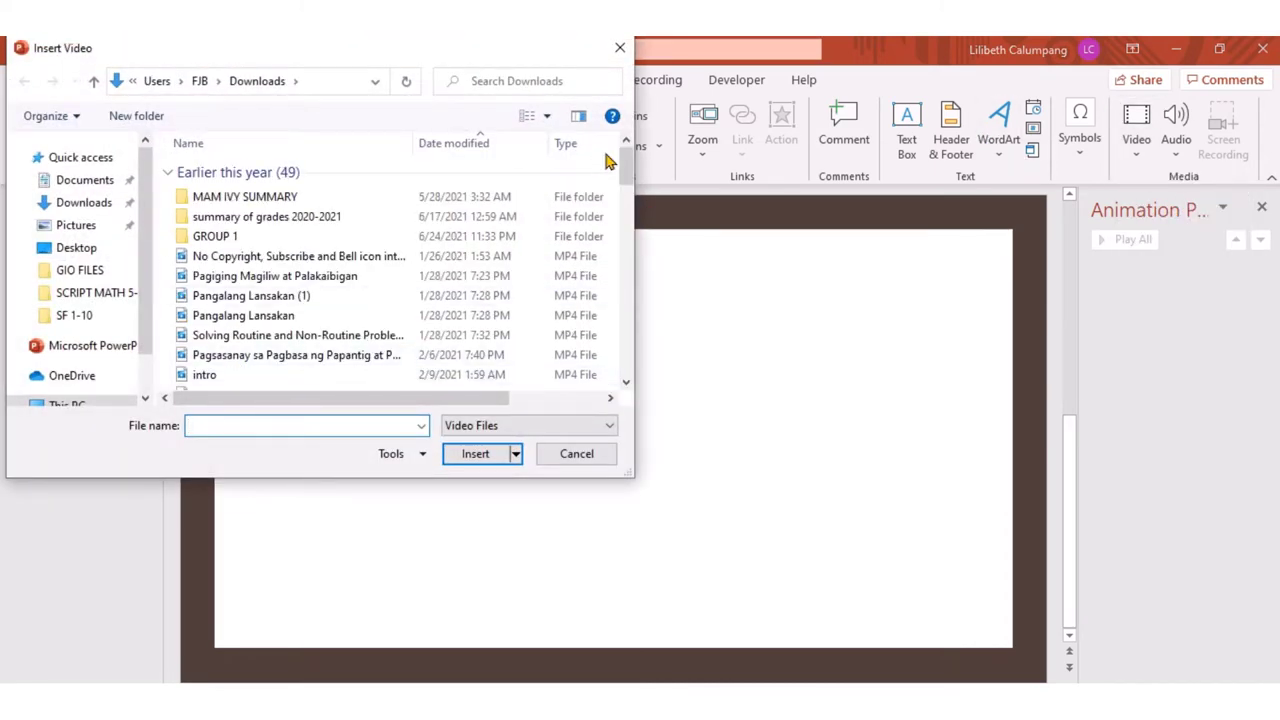
{"action": "left_click", "coordinate": [48, 206]}
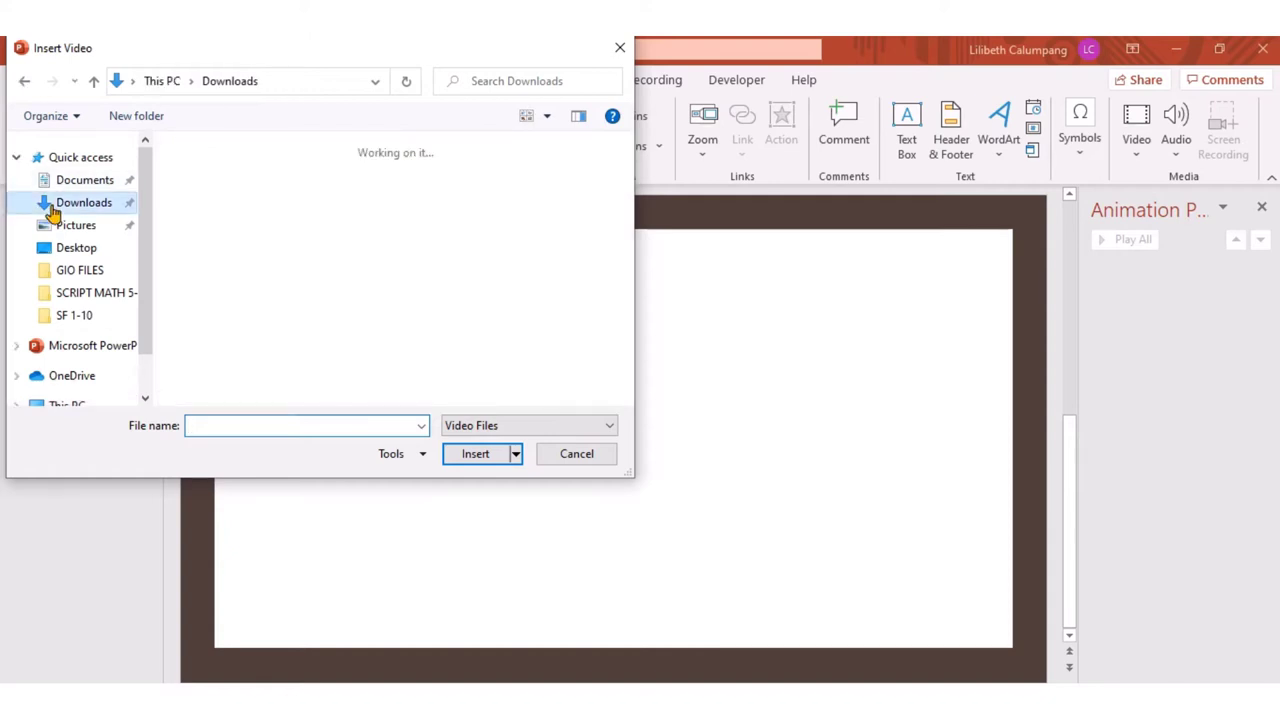
{"action": "left_click_drag", "start_coordinate": [624, 162], "coordinate": [600, 383]}
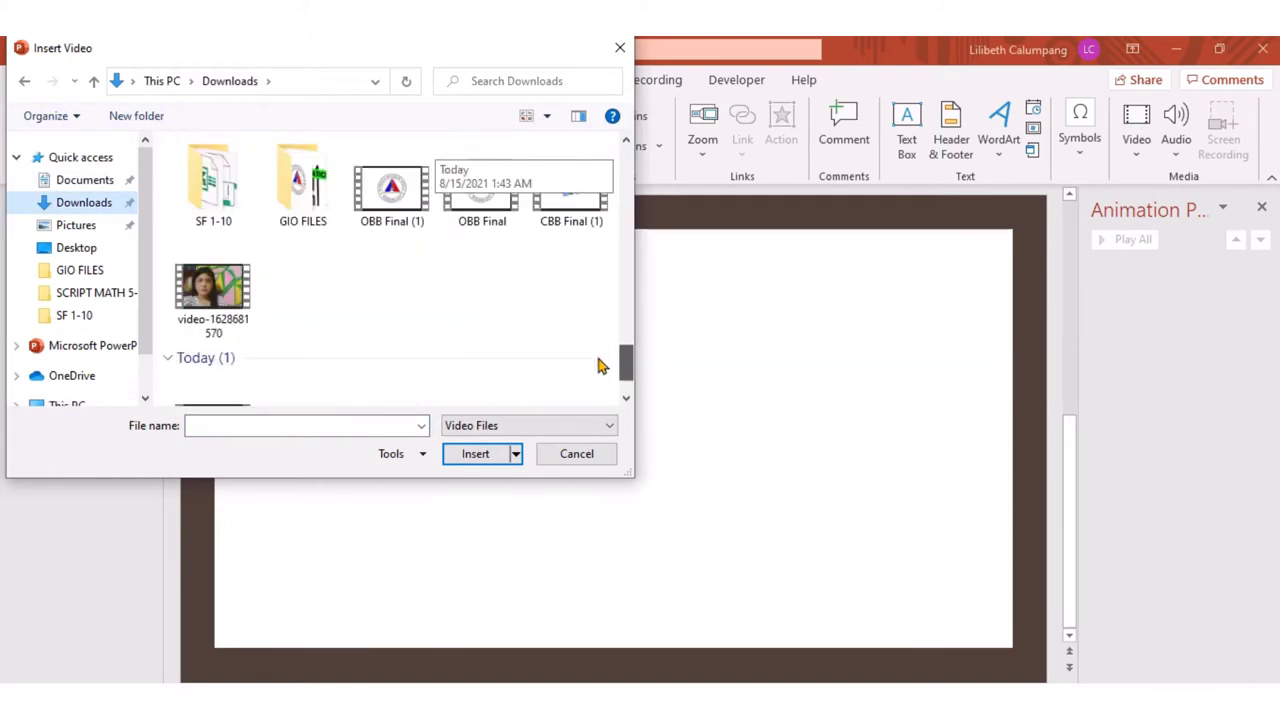
{"action": "left_click", "coordinate": [208, 358]}
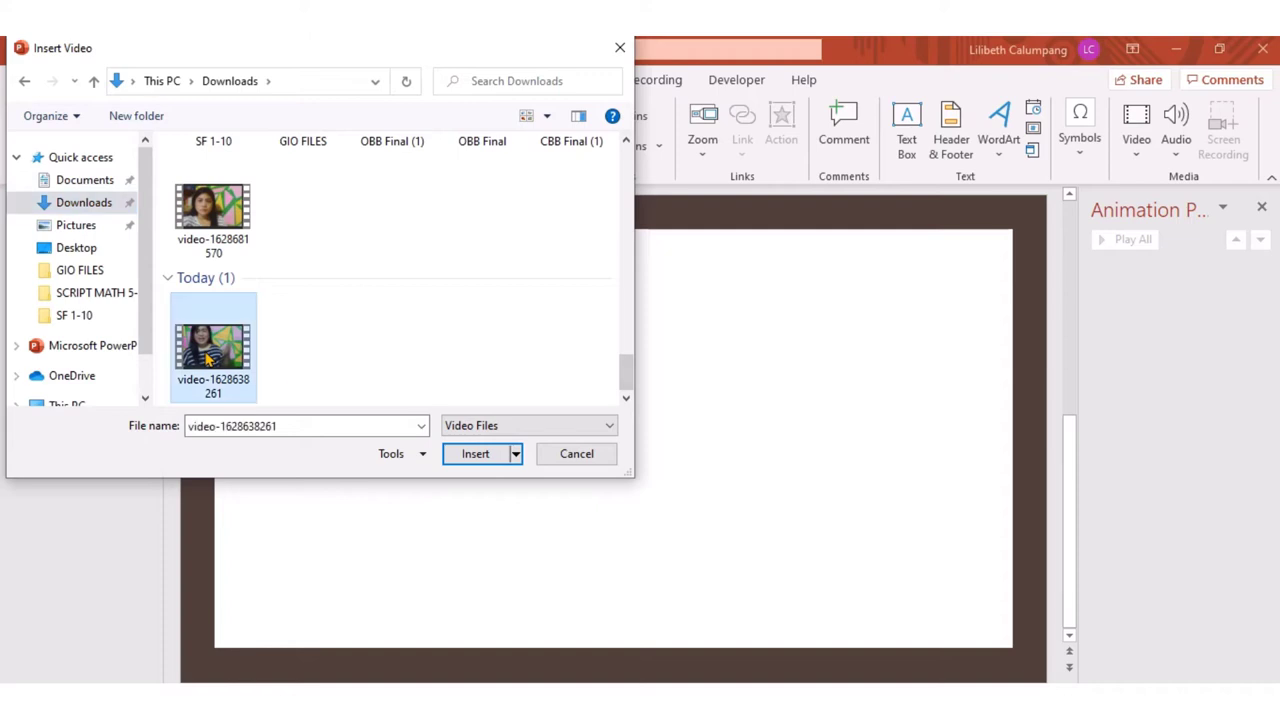
{"action": "left_click", "coordinate": [473, 455]}
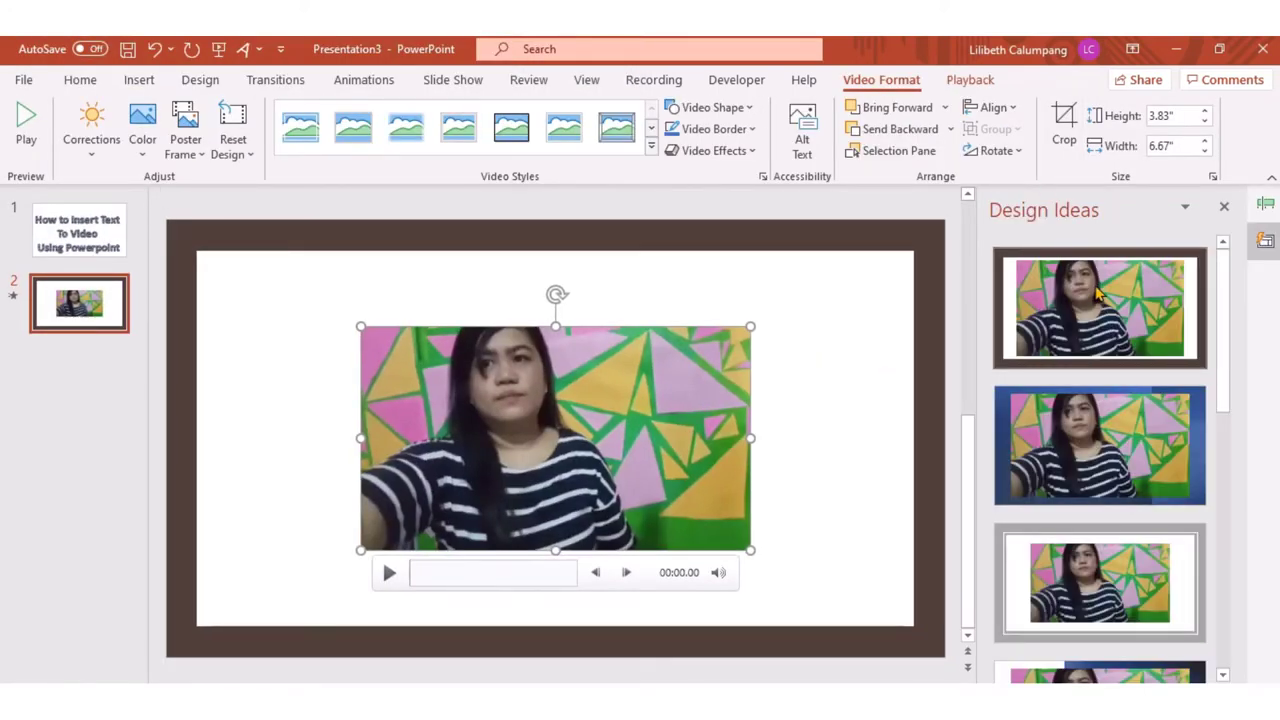
{"action": "left_click", "coordinate": [1100, 308]}
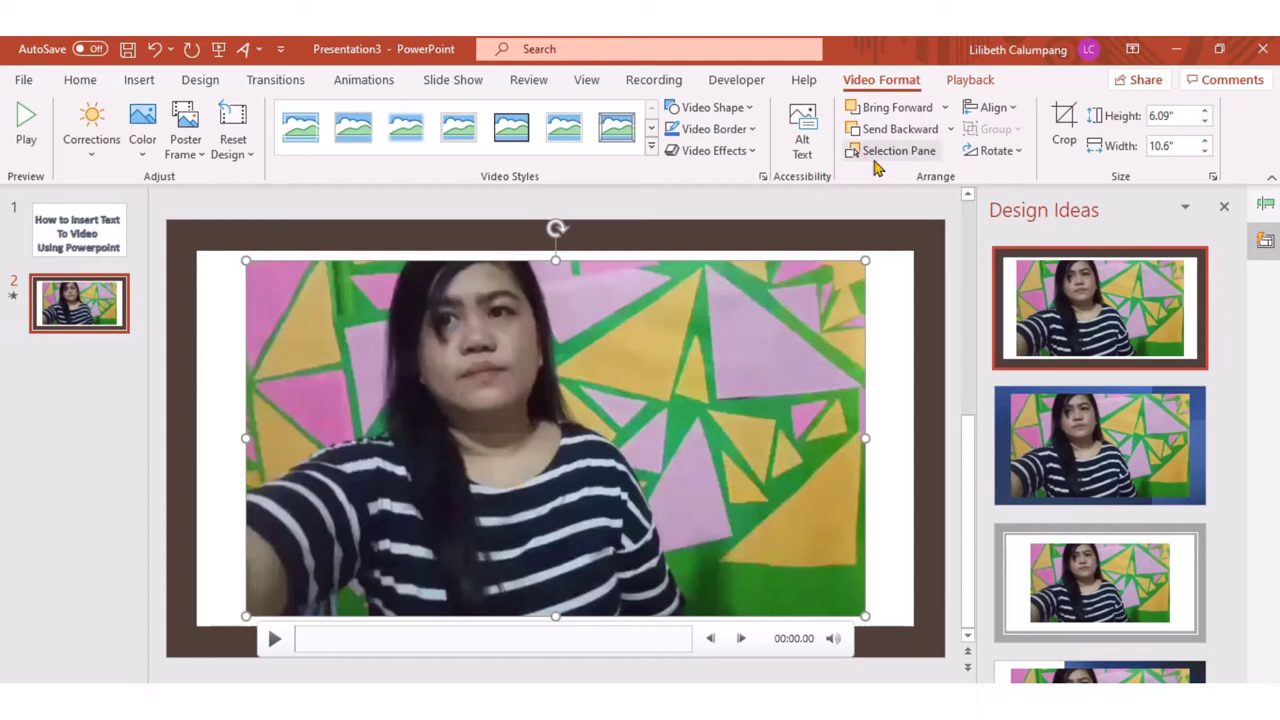
Add video bookmarks at the clip's start and at 00:05.40.
{"action": "left_click", "coordinate": [975, 82]}
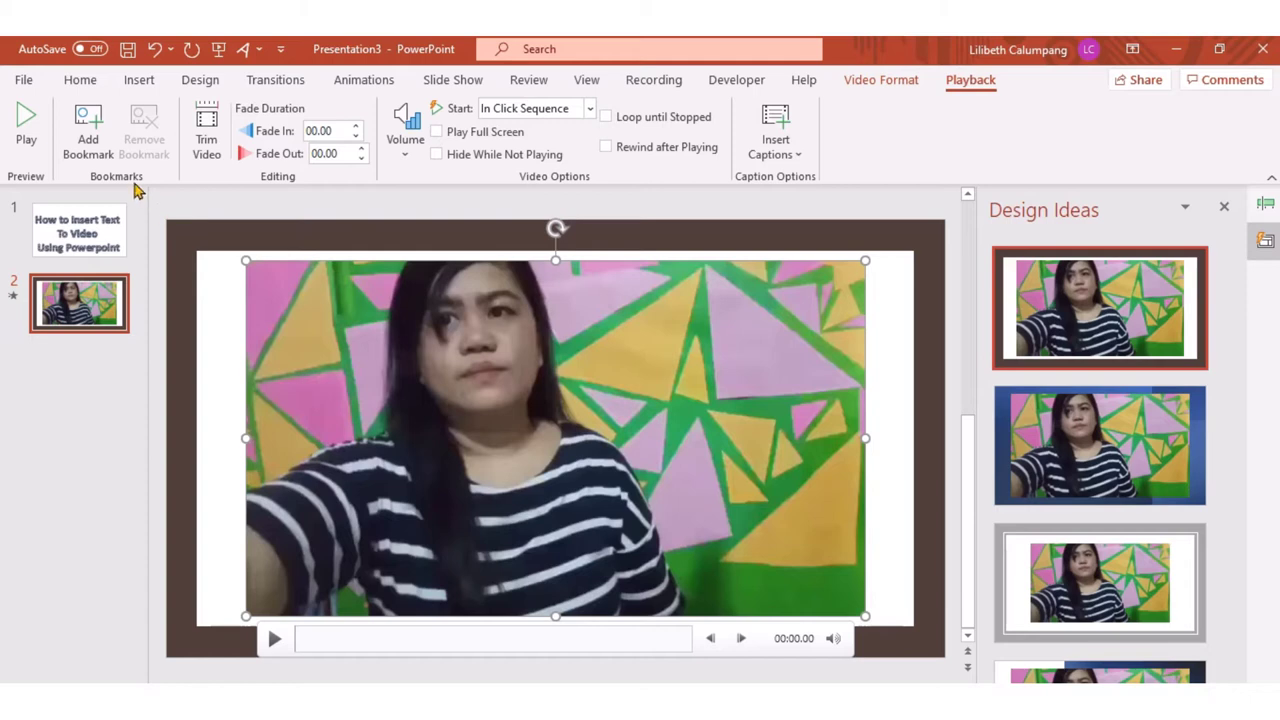
{"action": "left_click", "coordinate": [87, 127]}
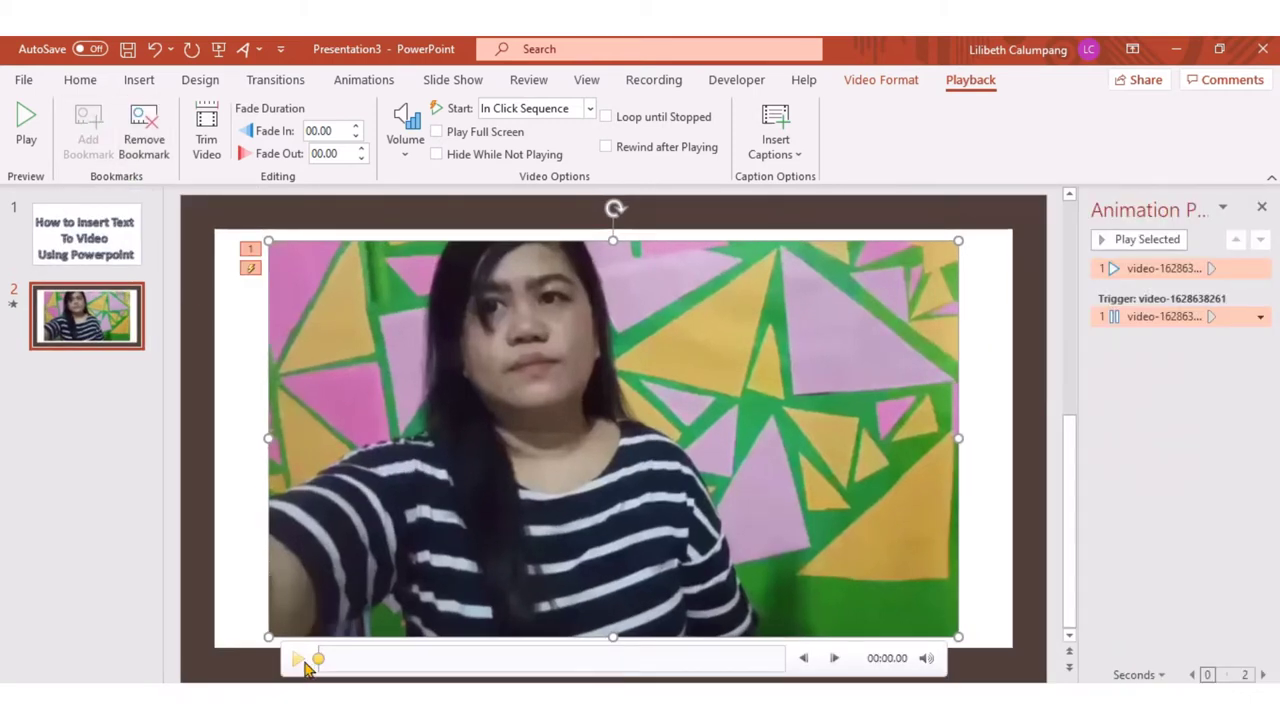
{"action": "left_click", "coordinate": [297, 662]}
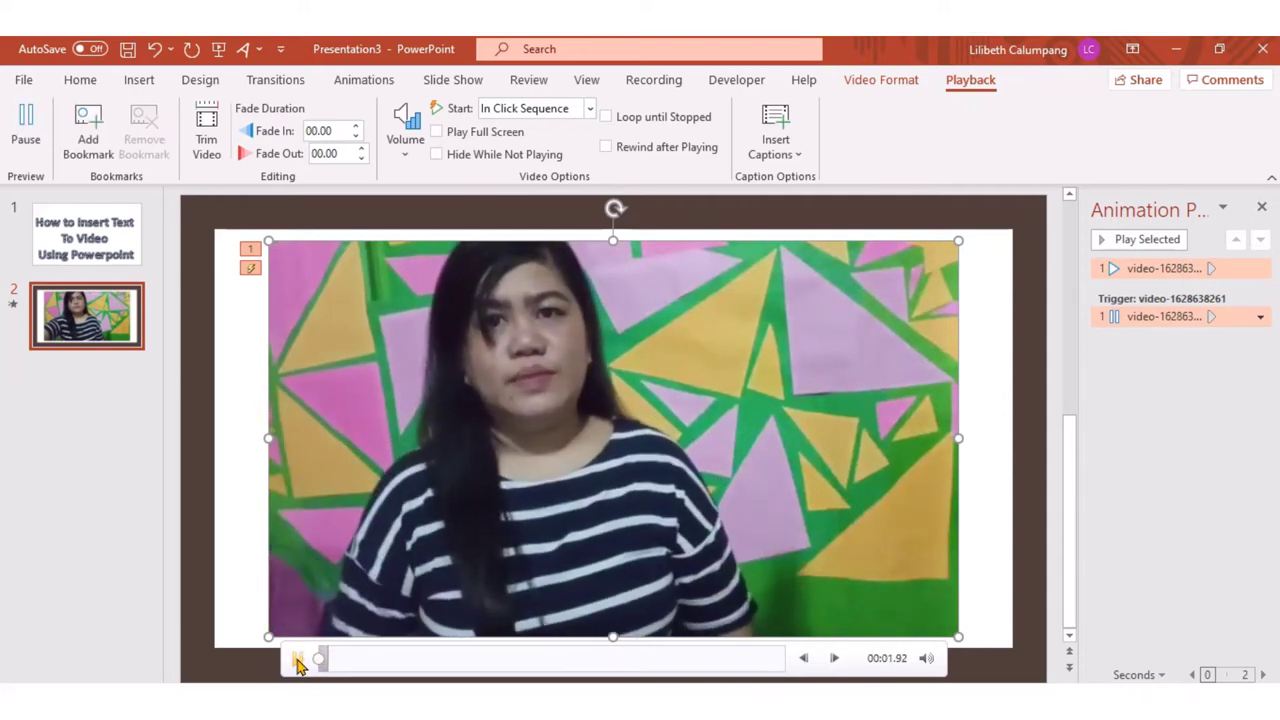
{"action": "mouse_move", "coordinate": [326, 662]}
{"action": "left_mouse_down"}
{"action": "mouse_move", "coordinate": [367, 662]}
{"action": "mouse_move", "coordinate": [337, 672]}
{"action": "left_mouse_up"}
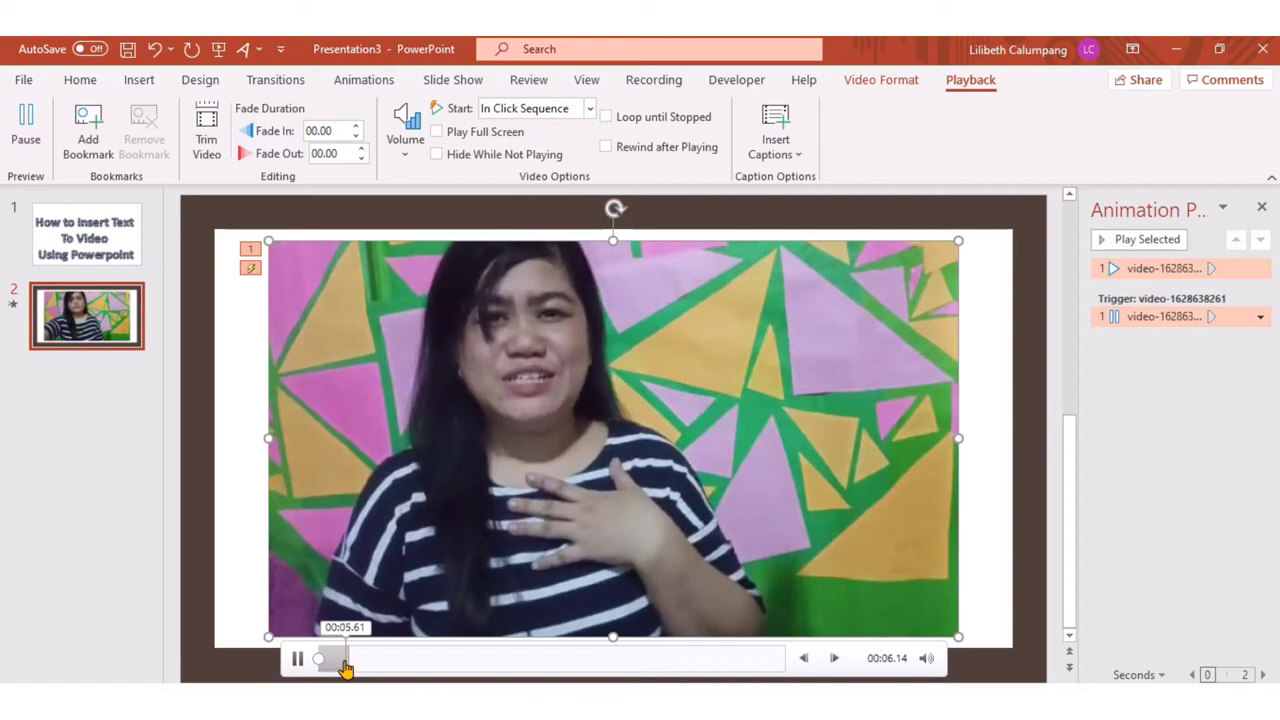
{"action": "left_click", "coordinate": [337, 662]}
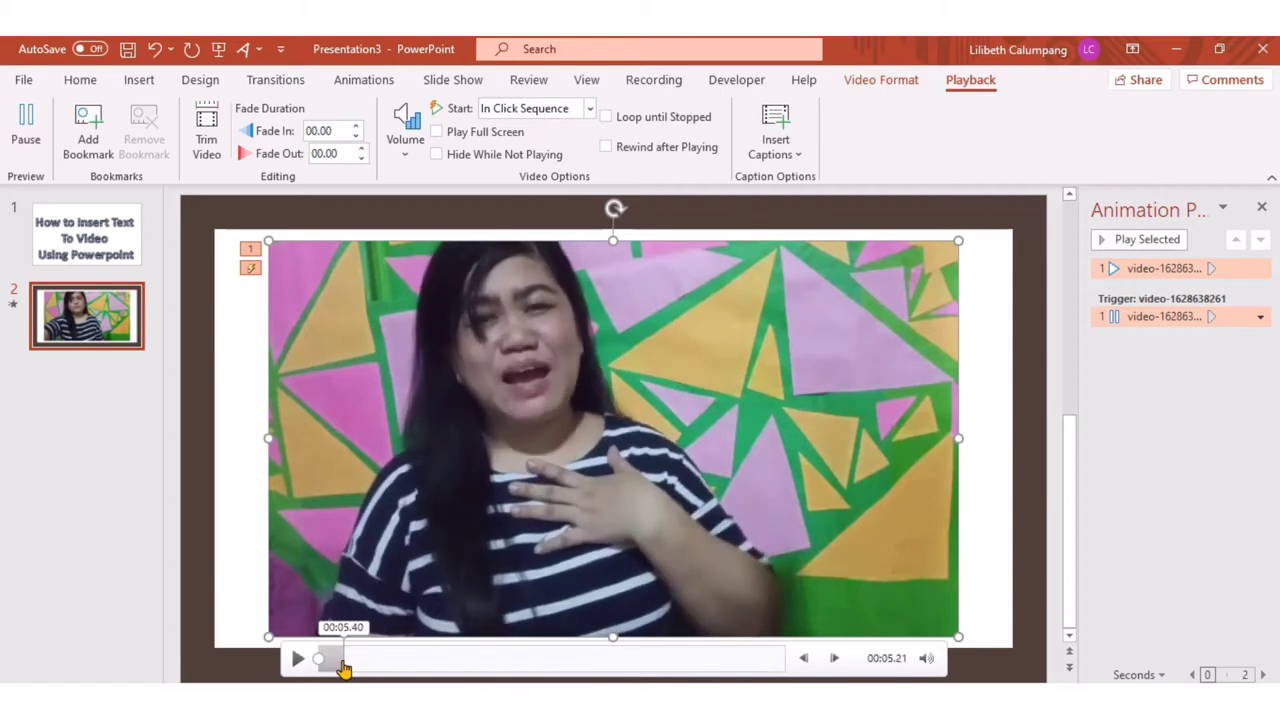
{"action": "left_click", "coordinate": [297, 663]}
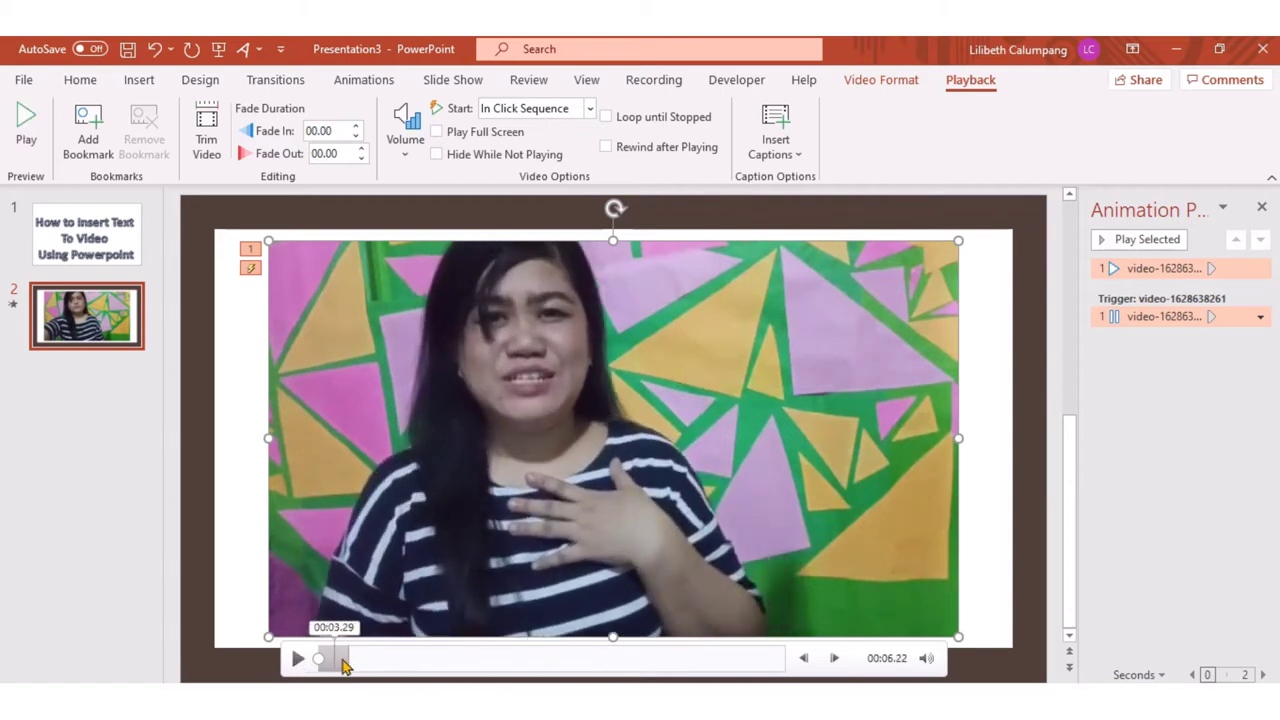
{"action": "left_click", "coordinate": [341, 661]}
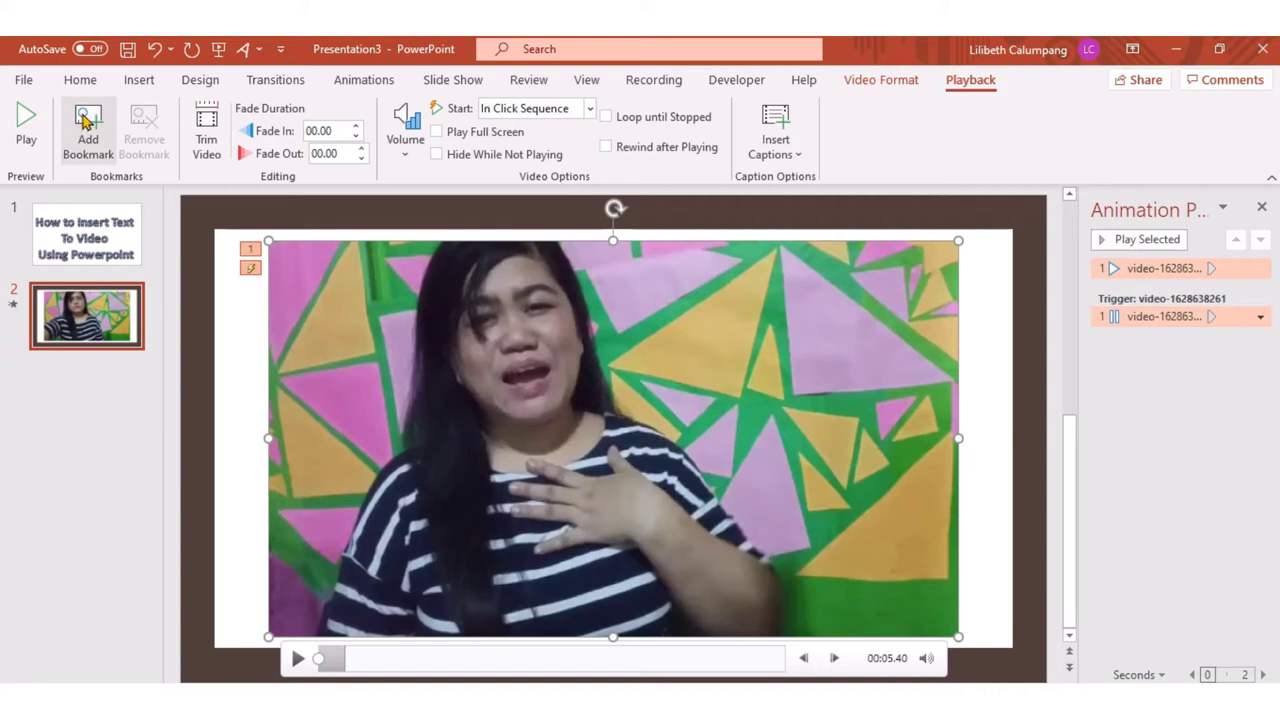
{"action": "left_click", "coordinate": [86, 121]}
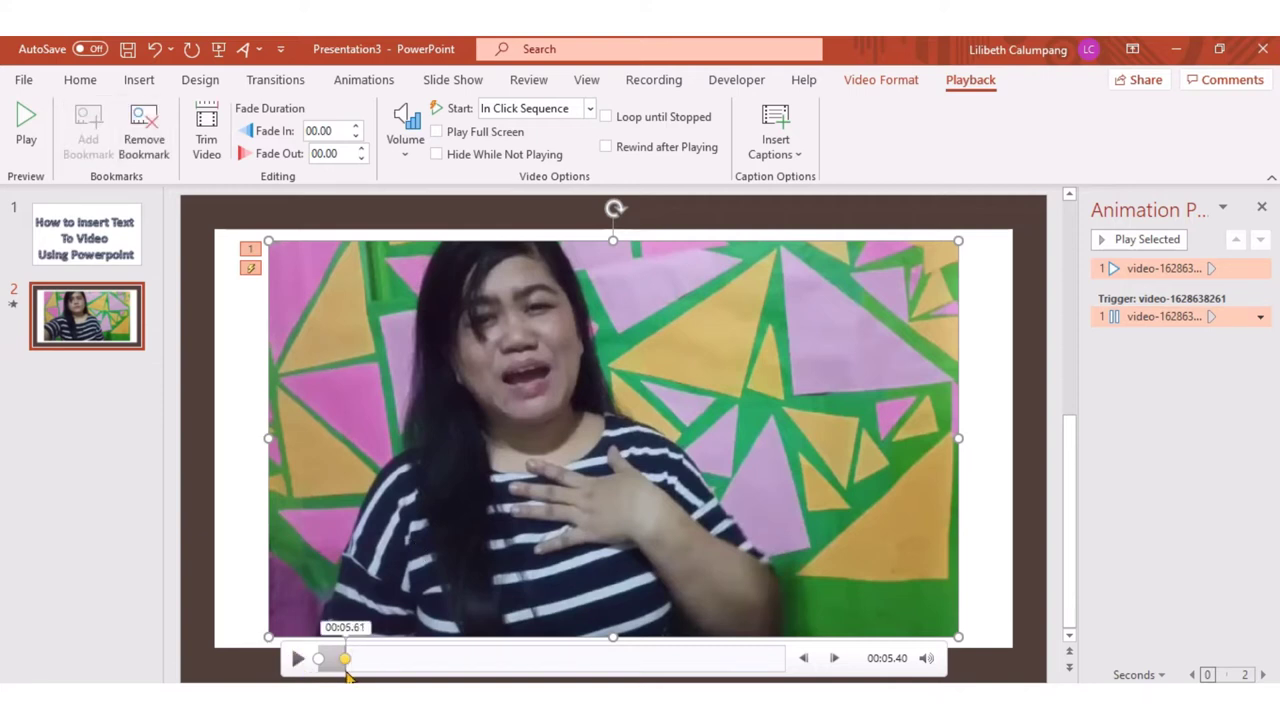
Add bookmarks at 00:14.28 and 00:25.86, then deselect the video.
{"action": "left_click_drag", "start_coordinate": [342, 662], "coordinate": [381, 662]}
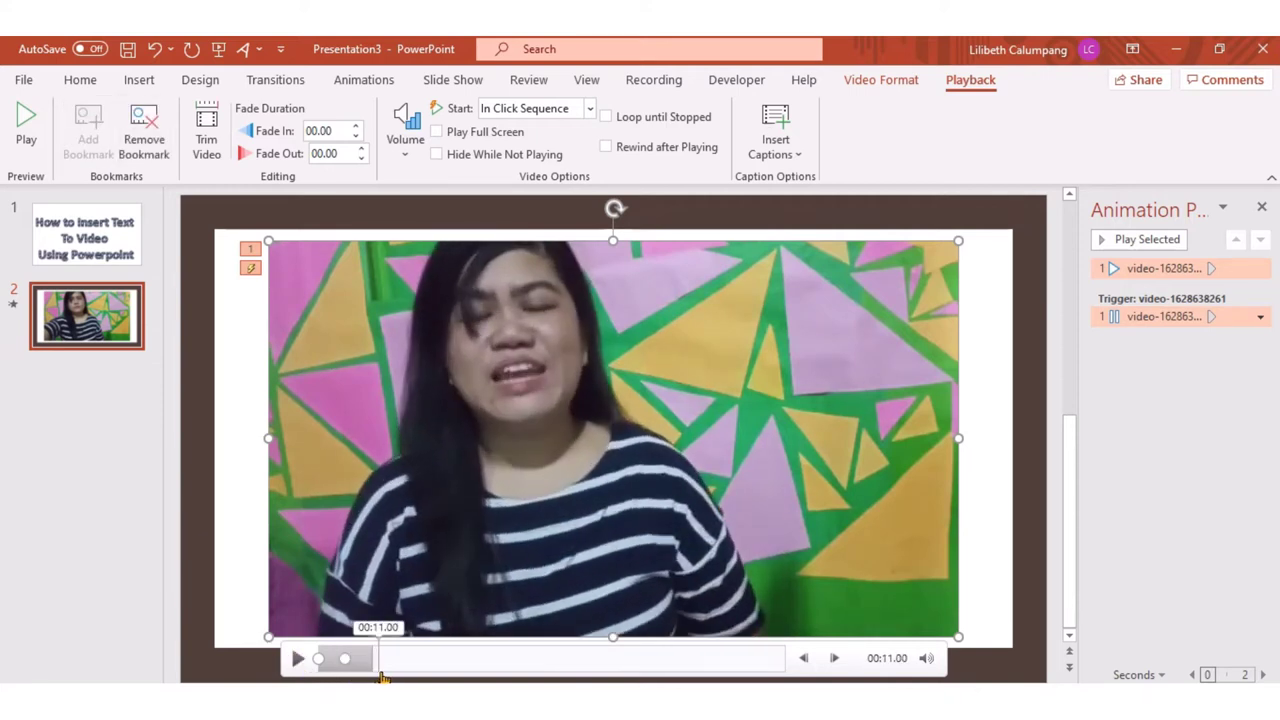
{"action": "left_click", "coordinate": [388, 670]}
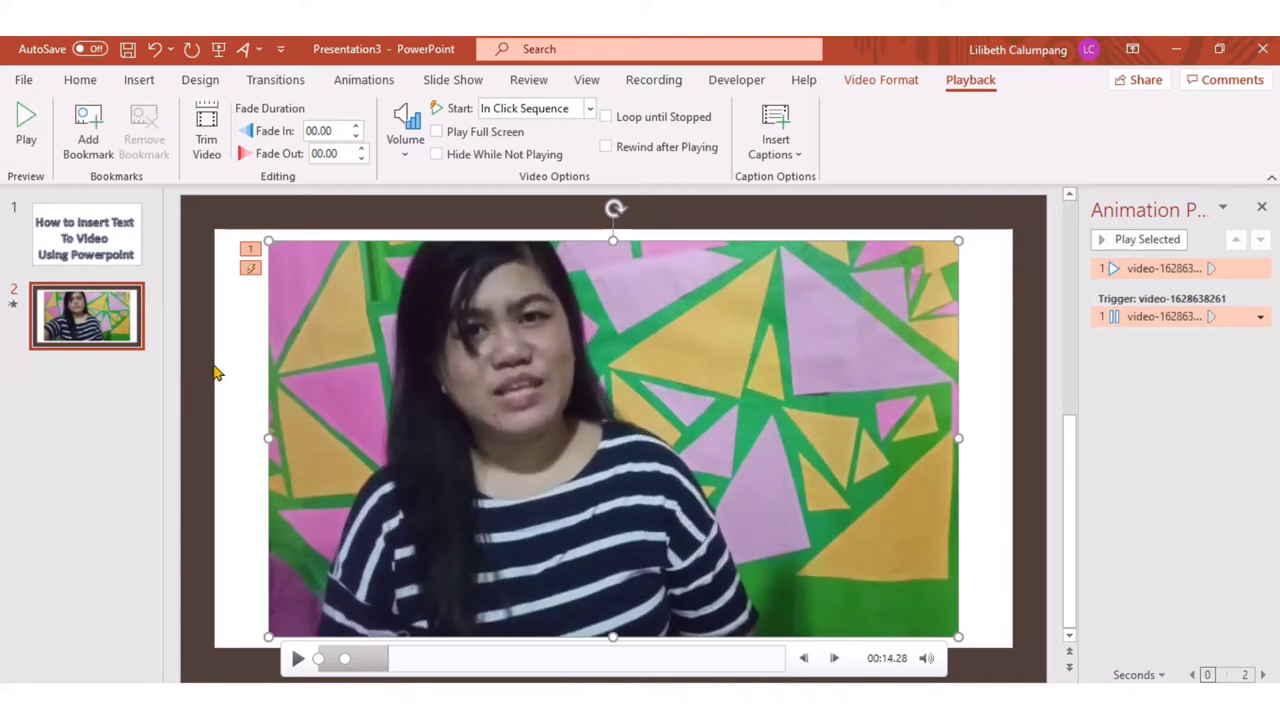
{"action": "left_click", "coordinate": [90, 122]}
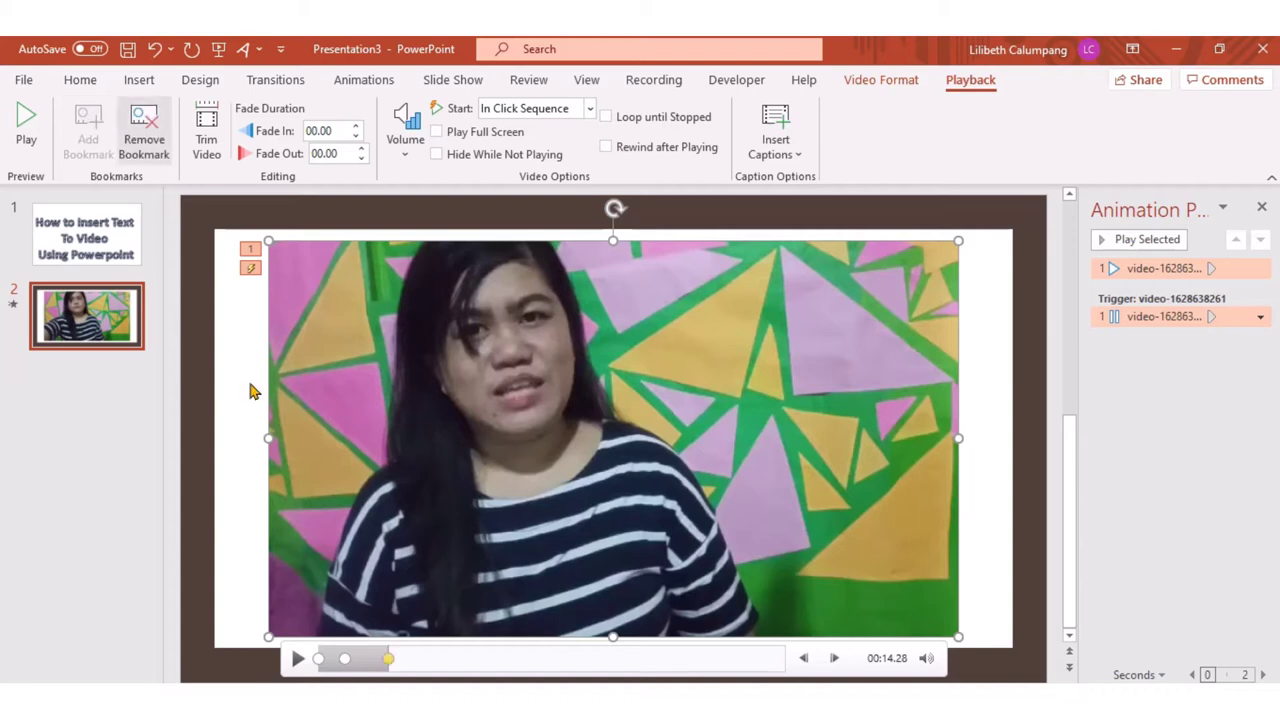
{"action": "left_click_drag", "start_coordinate": [386, 673], "coordinate": [440, 680]}
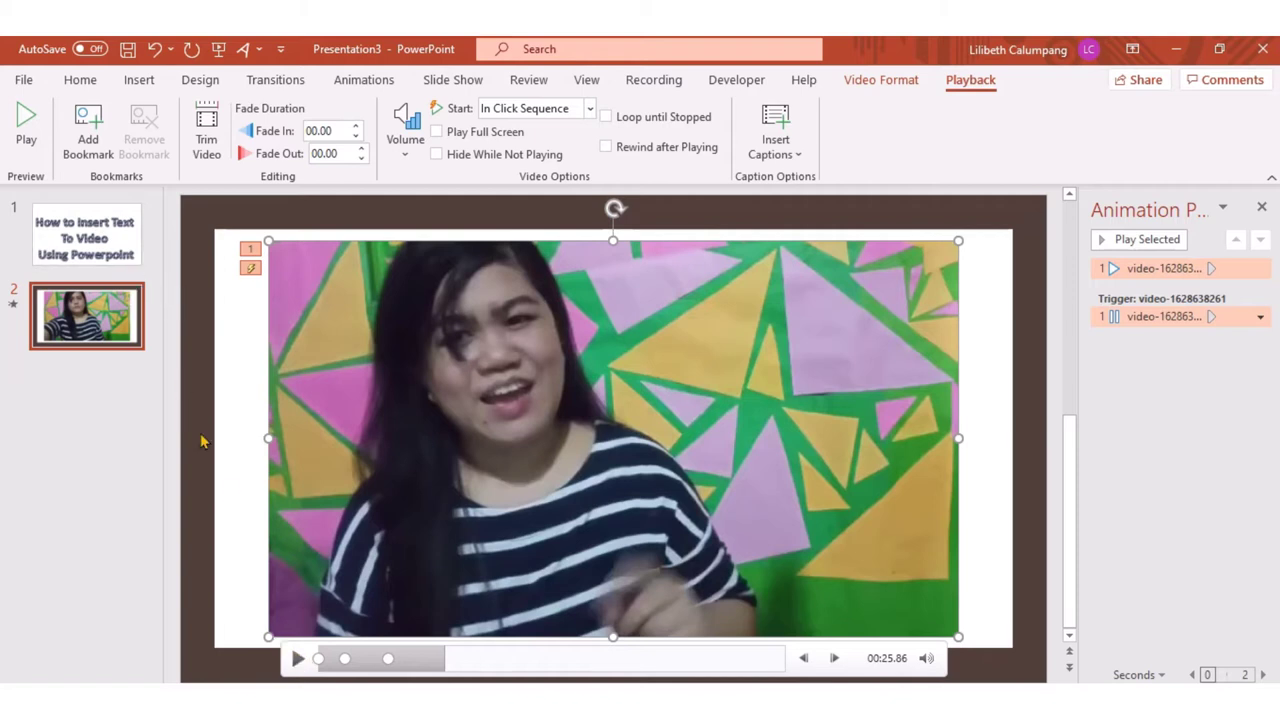
{"action": "left_click", "coordinate": [88, 145]}
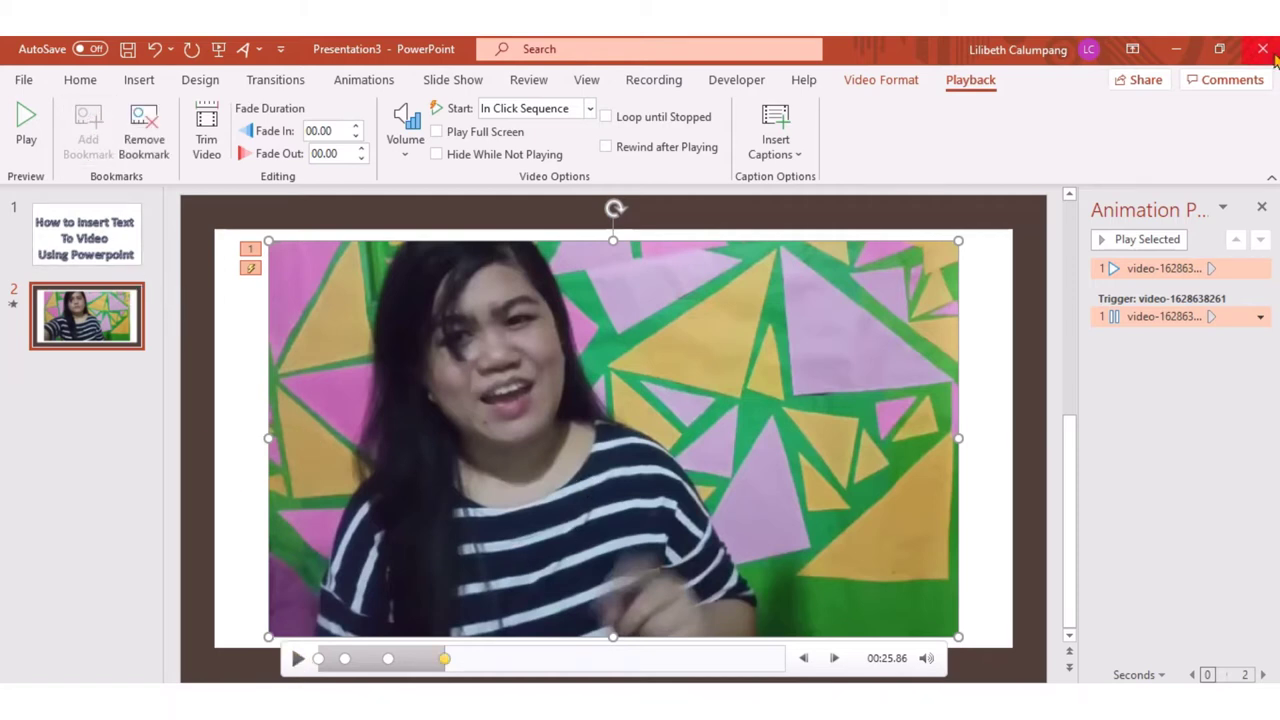
{"action": "left_click", "coordinate": [999, 285]}
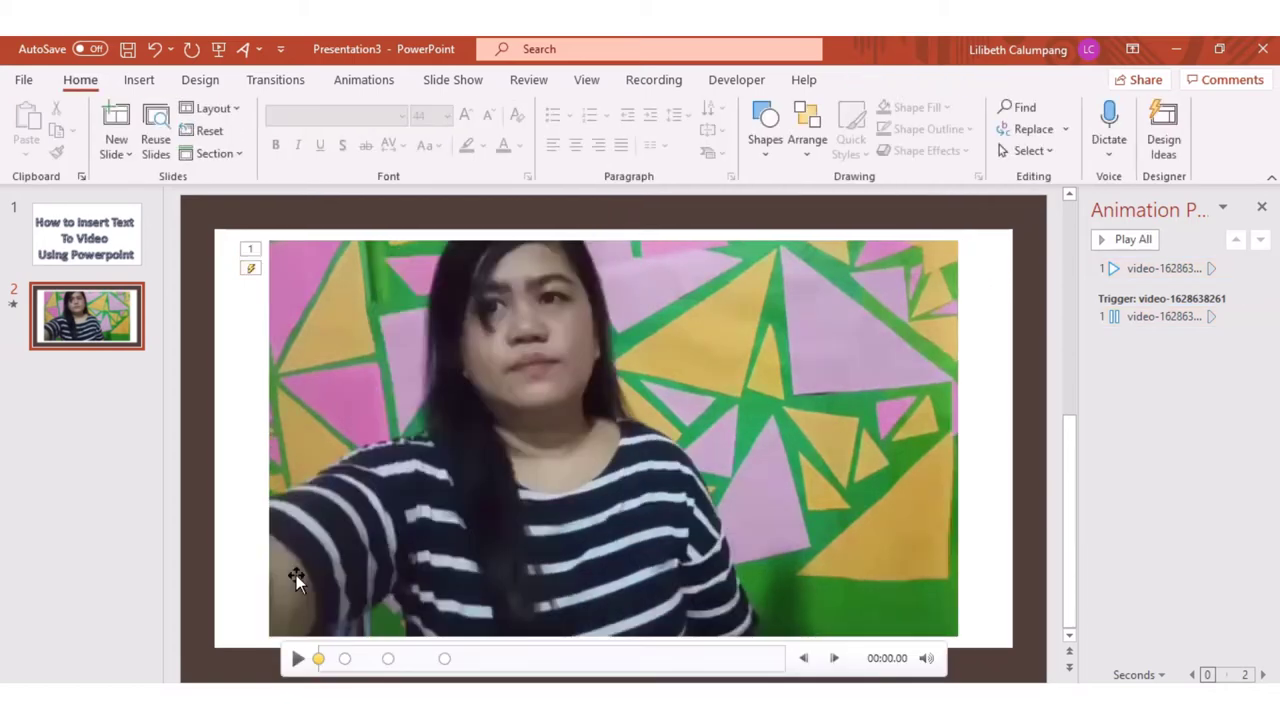
Draw a text box over the video's upper right and type 'MAGANDANG ARAW'.
{"action": "left_click", "coordinate": [139, 80]}
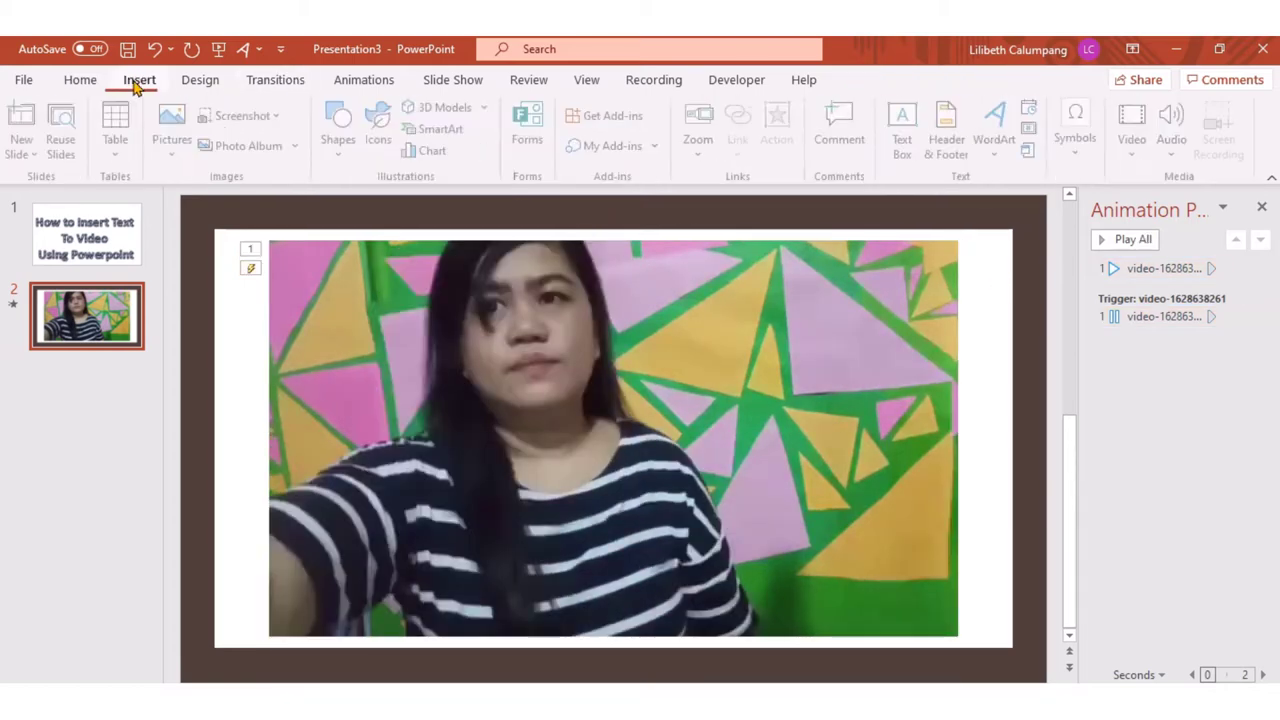
{"action": "left_click", "coordinate": [917, 145]}
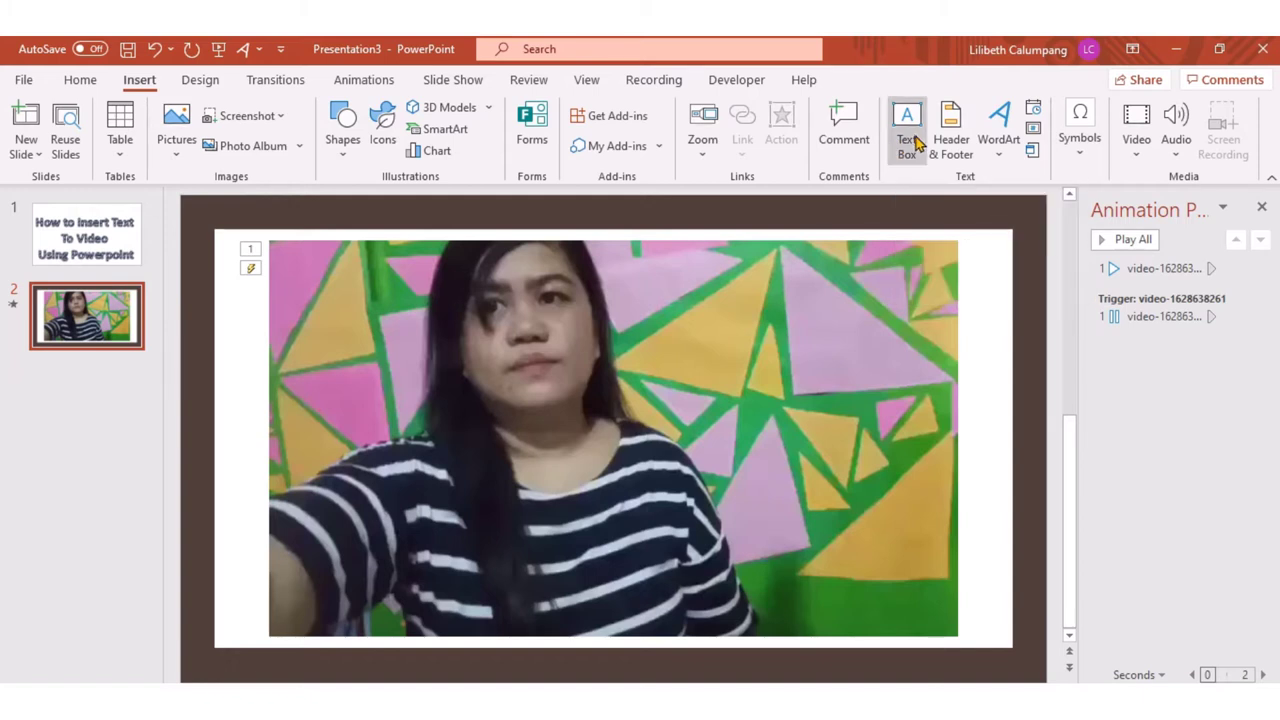
{"action": "left_click_drag", "start_coordinate": [660, 270], "coordinate": [926, 365]}
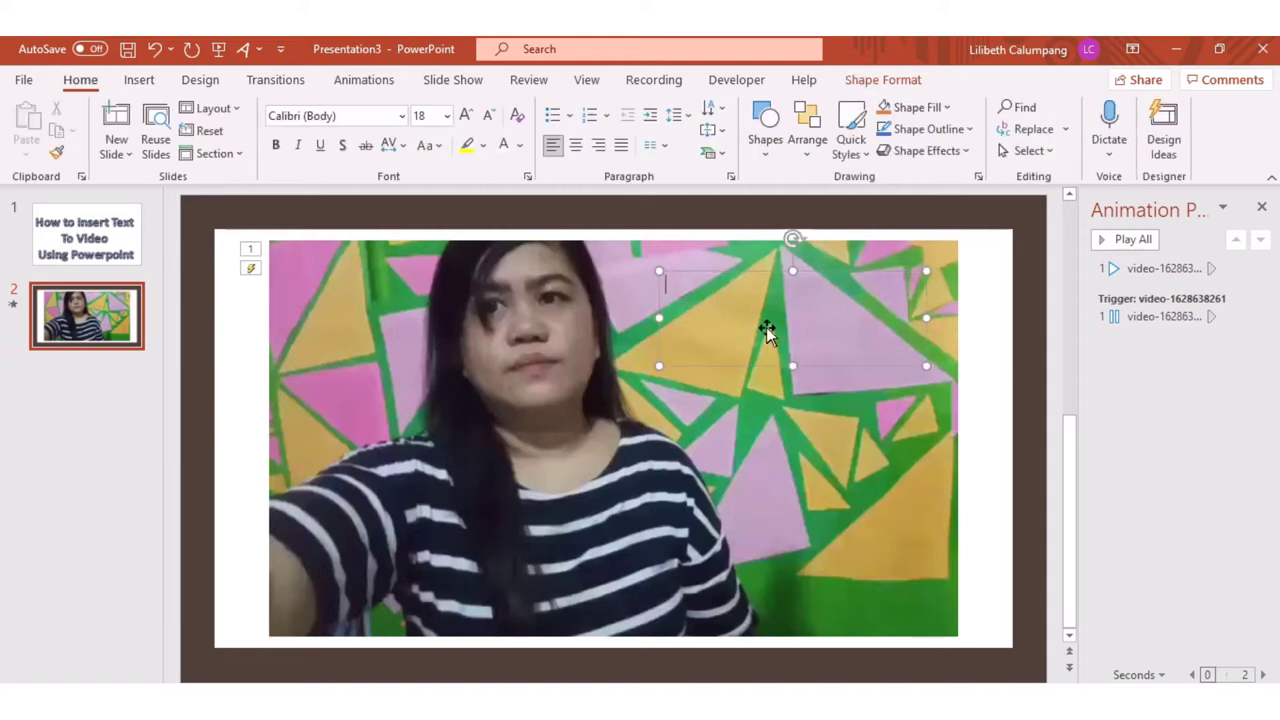
{"action": "type", "text": "MAGA"}
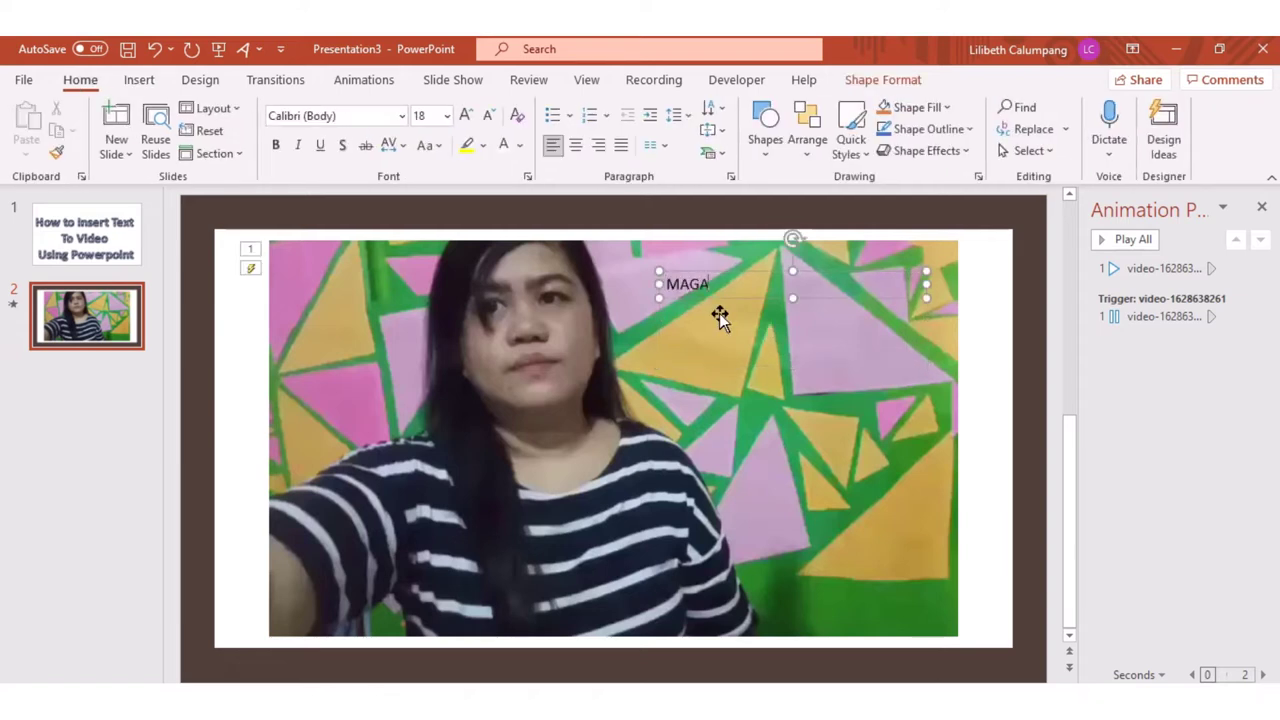
{"action": "type", "text": "NDANG A"}
{"action": "type", "text": "RAW"}
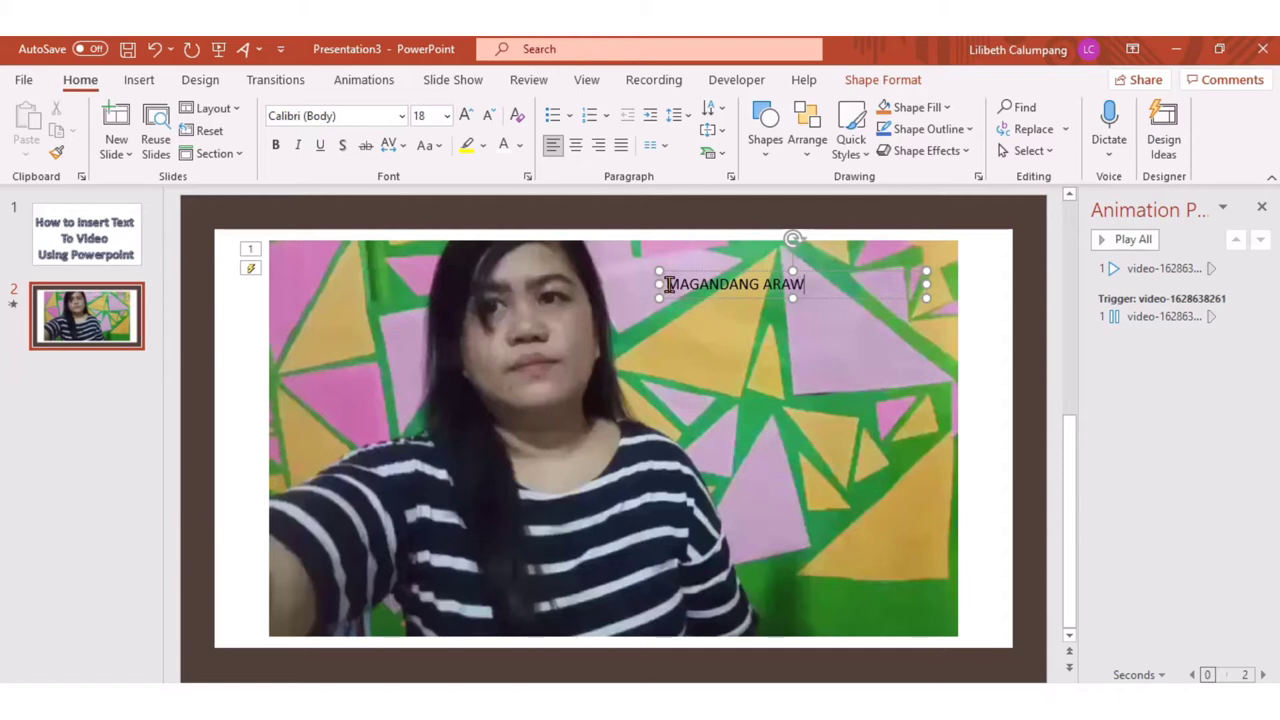
Make the MAGANDANG ARAW text bold Amasis MT Pro Black at 36 pt.
{"action": "left_click_drag", "start_coordinate": [666, 285], "coordinate": [824, 296]}
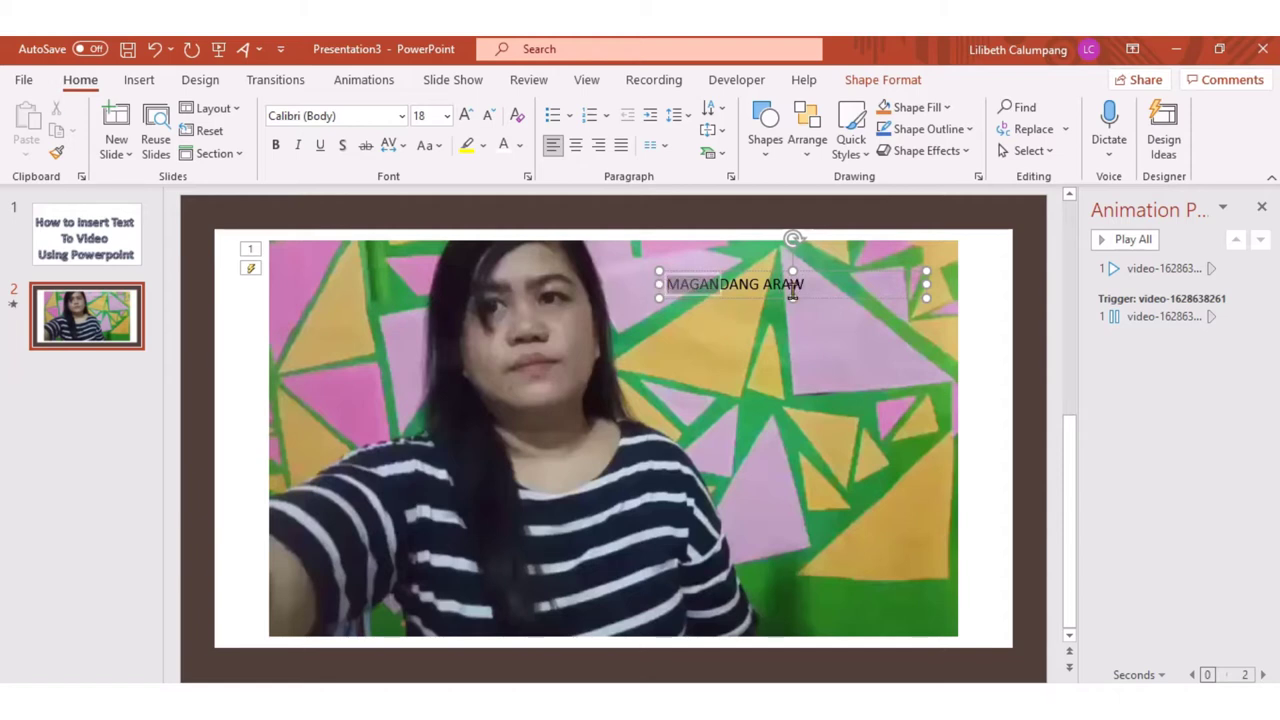
{"action": "left_click", "coordinate": [277, 146]}
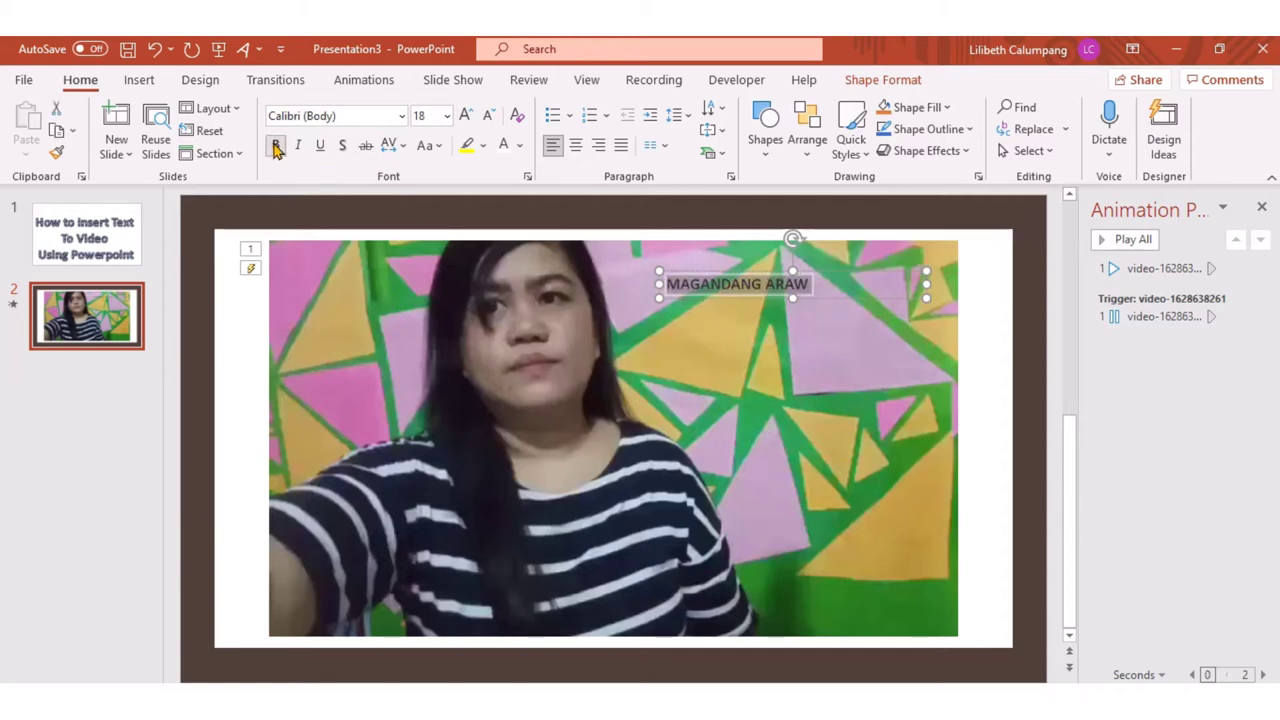
{"action": "left_click", "coordinate": [400, 116]}
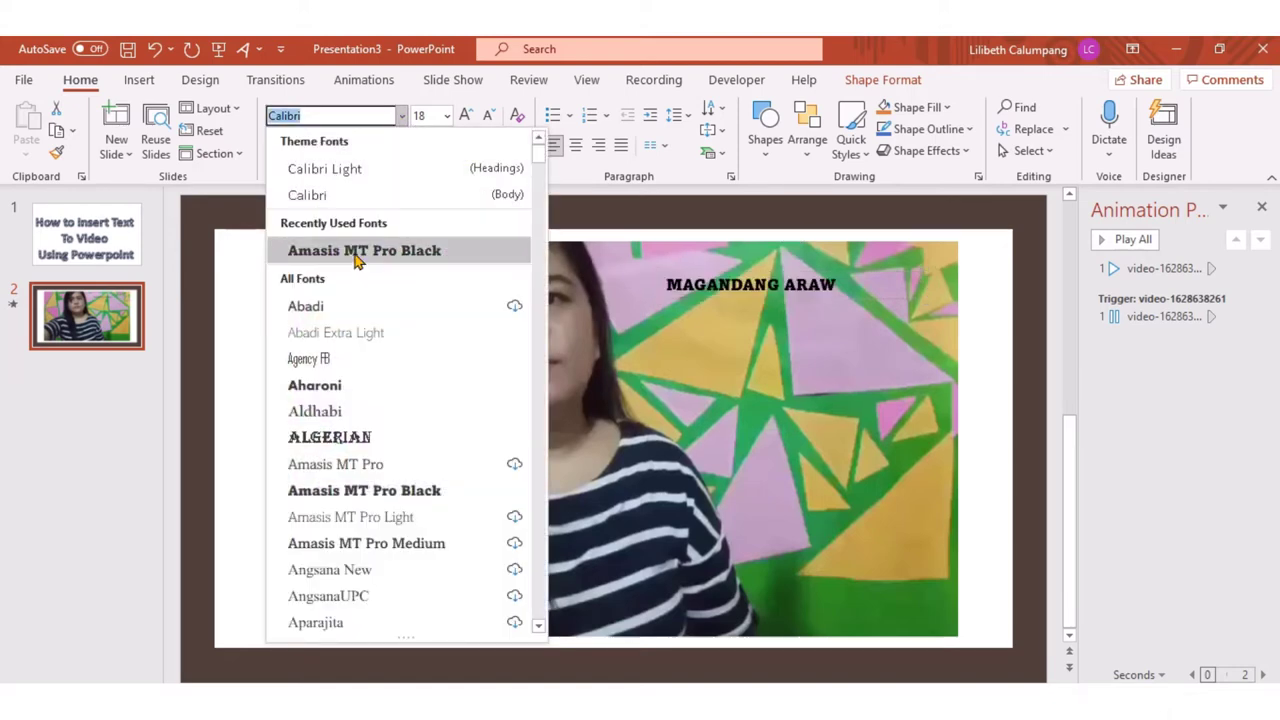
{"action": "left_click", "coordinate": [355, 251]}
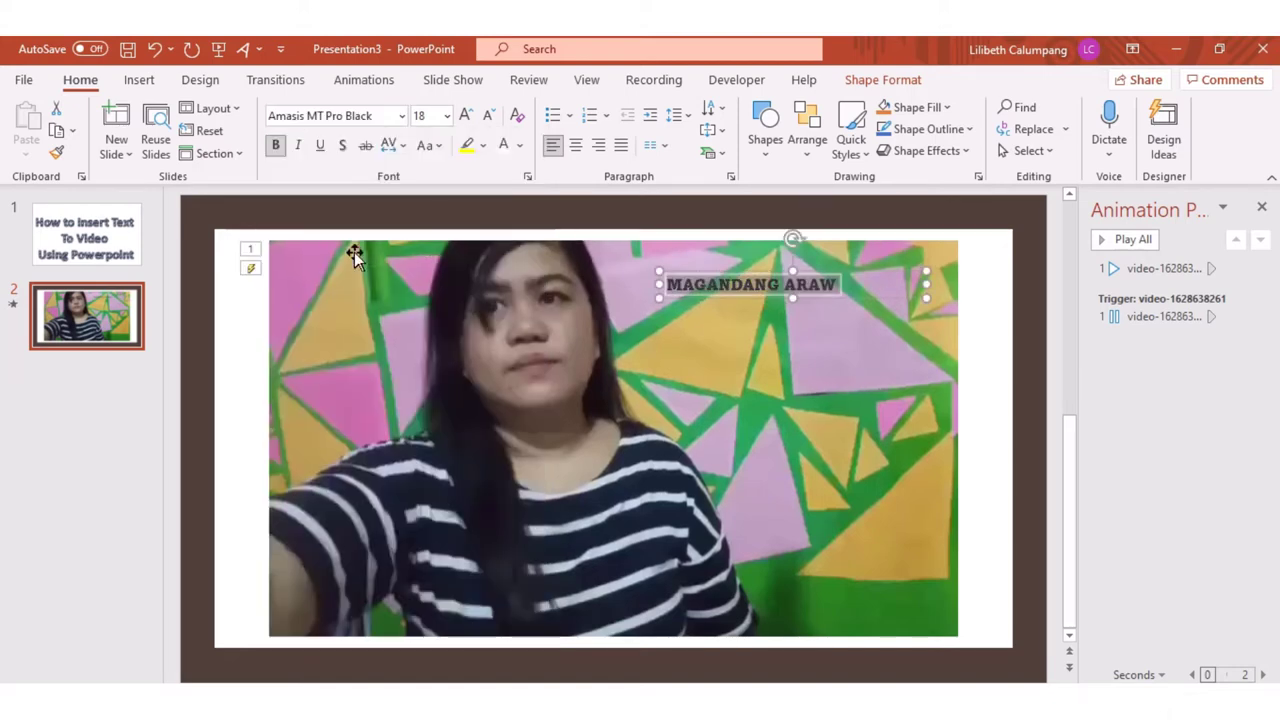
{"action": "left_click", "coordinate": [465, 117]}
{"action": "left_click", "coordinate": [465, 117]}
{"action": "left_click", "coordinate": [465, 117]}
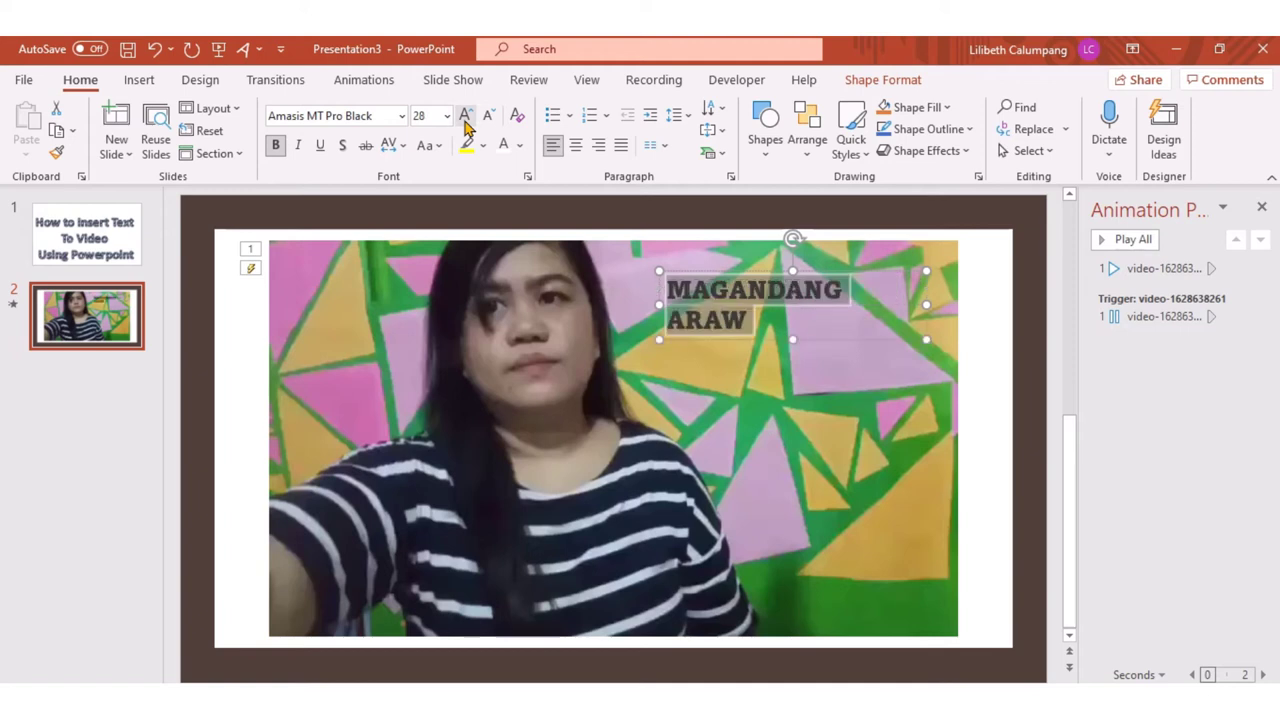
{"action": "left_click", "coordinate": [465, 117]}
{"action": "left_click", "coordinate": [465, 117]}
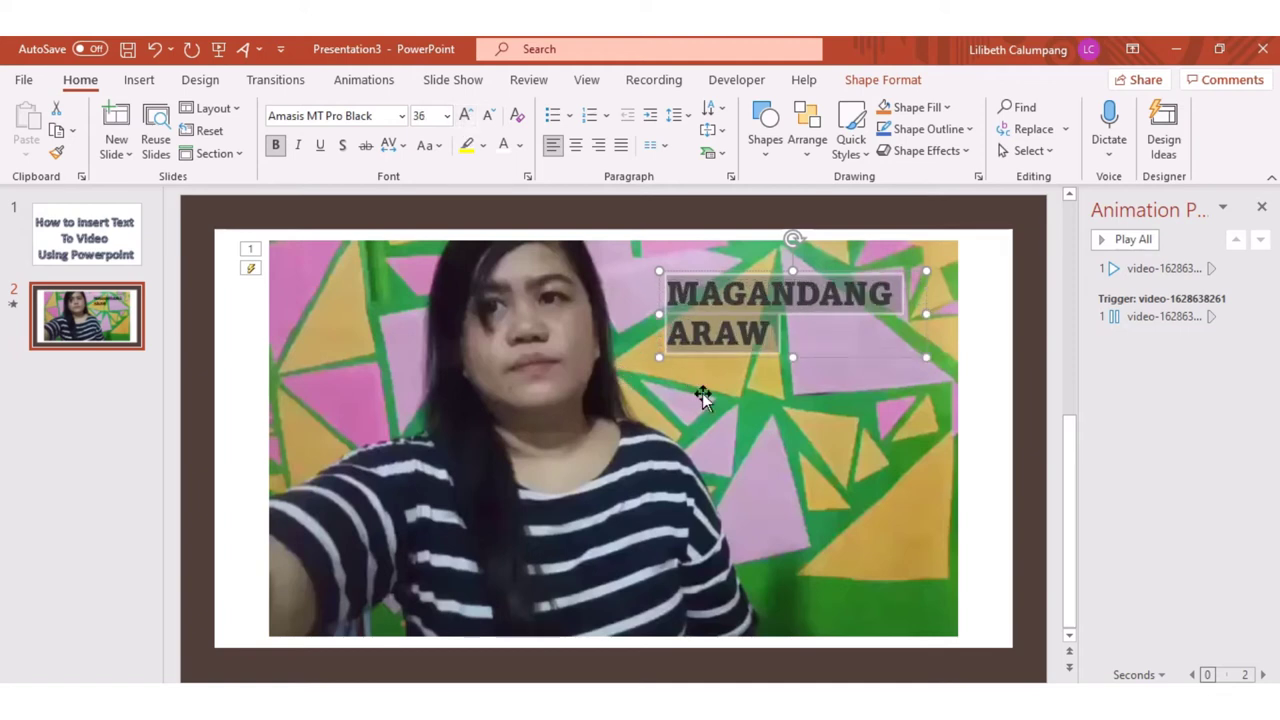
Apply a Zoom entrance to the MAGANDANG ARAW title, triggered On Bookmark 1.
{"action": "left_click", "coordinate": [366, 82]}
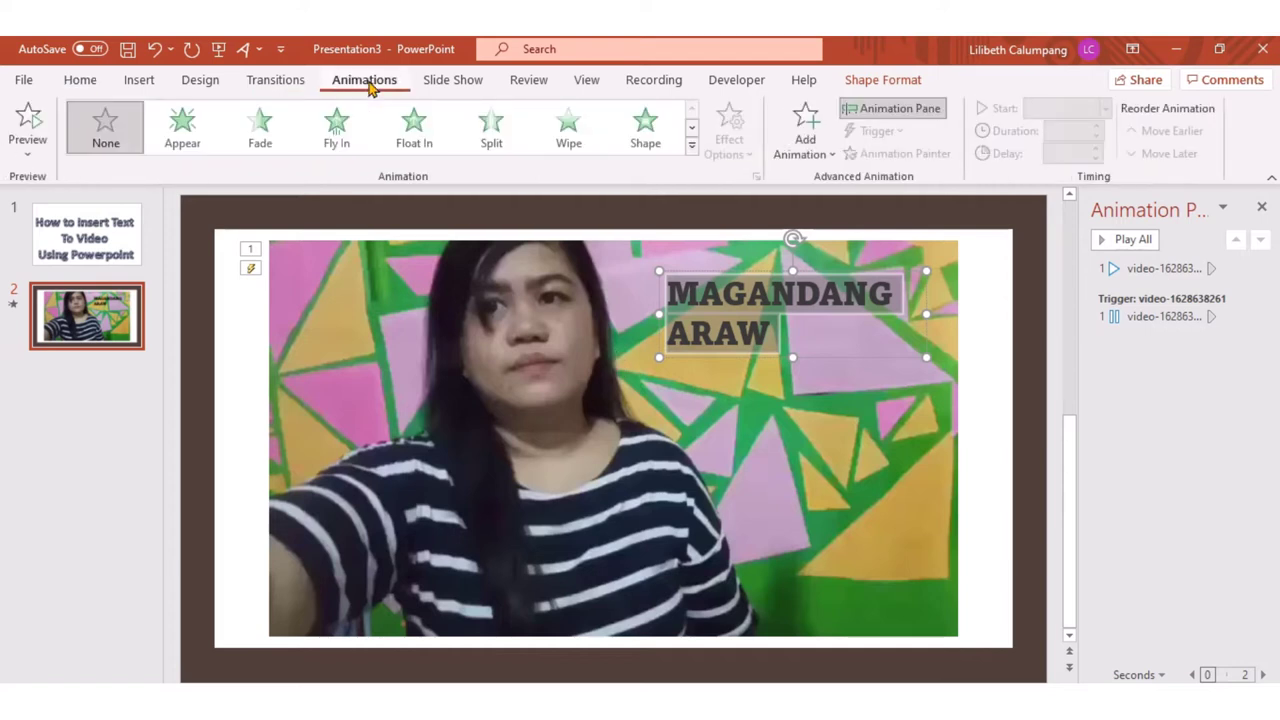
{"action": "left_click", "coordinate": [805, 150]}
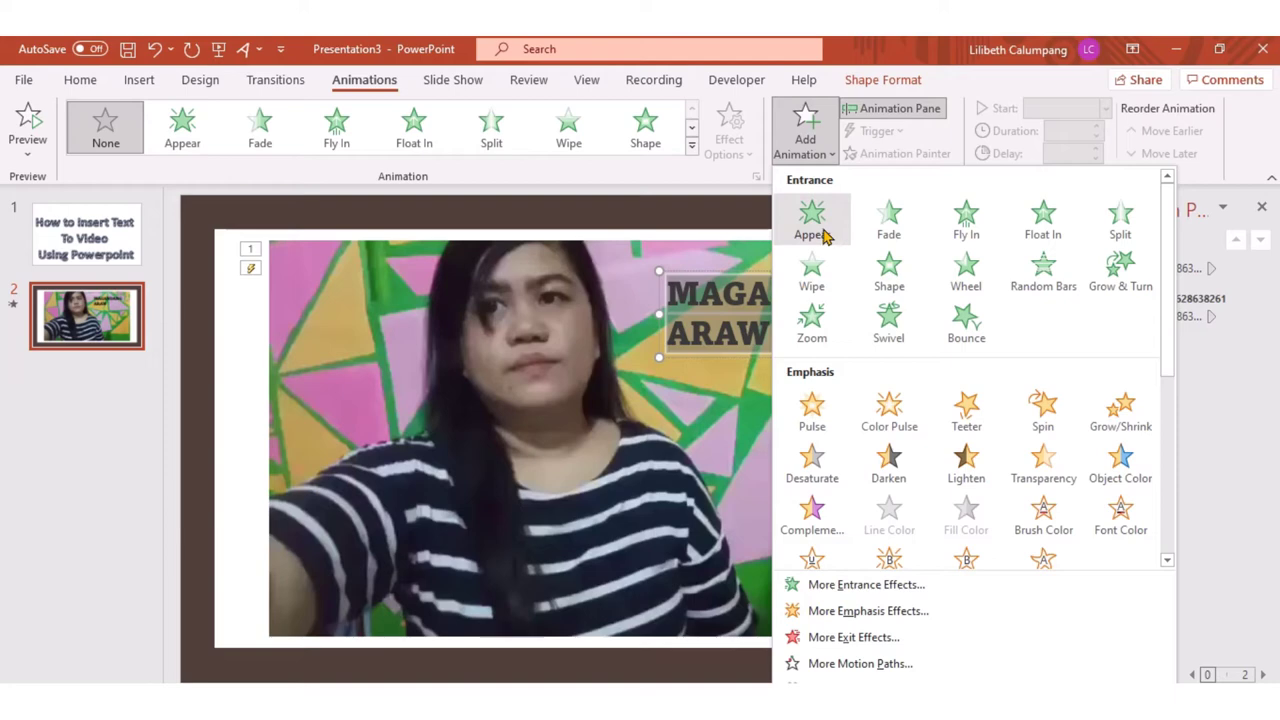
{"action": "left_click", "coordinate": [808, 322]}
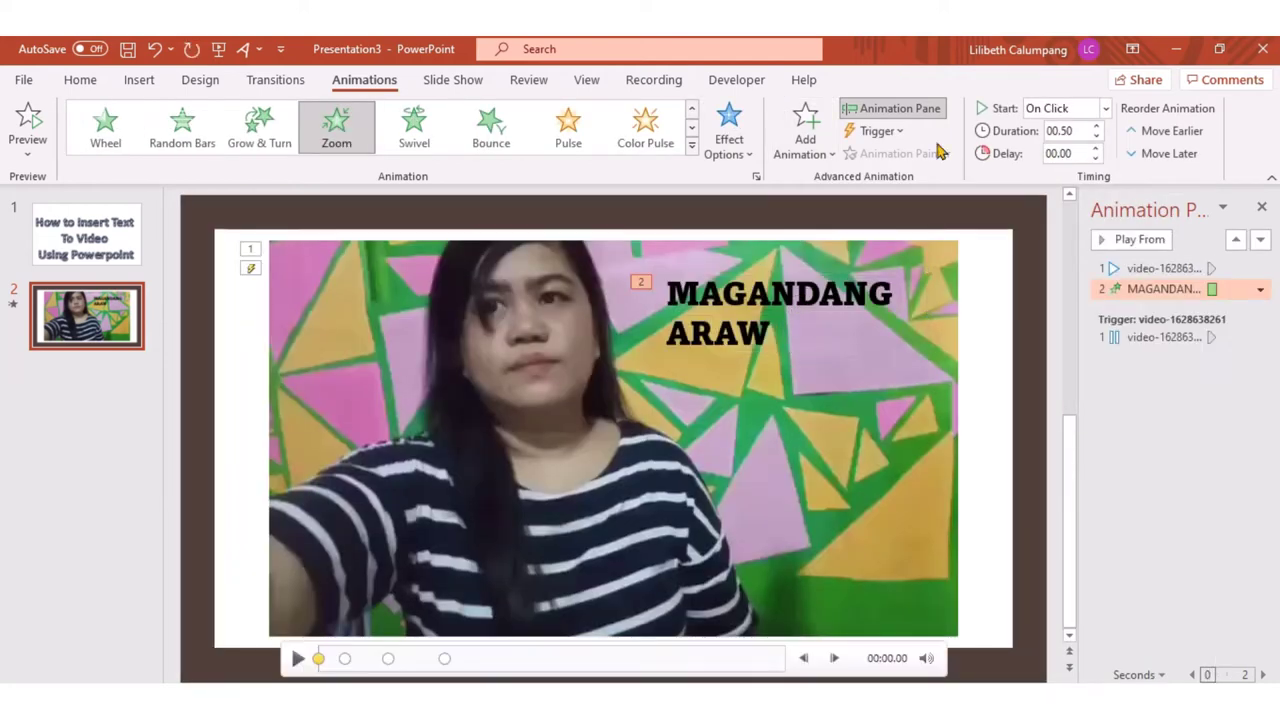
{"action": "left_click", "coordinate": [1260, 289]}
{"action": "left_click", "coordinate": [1181, 315]}
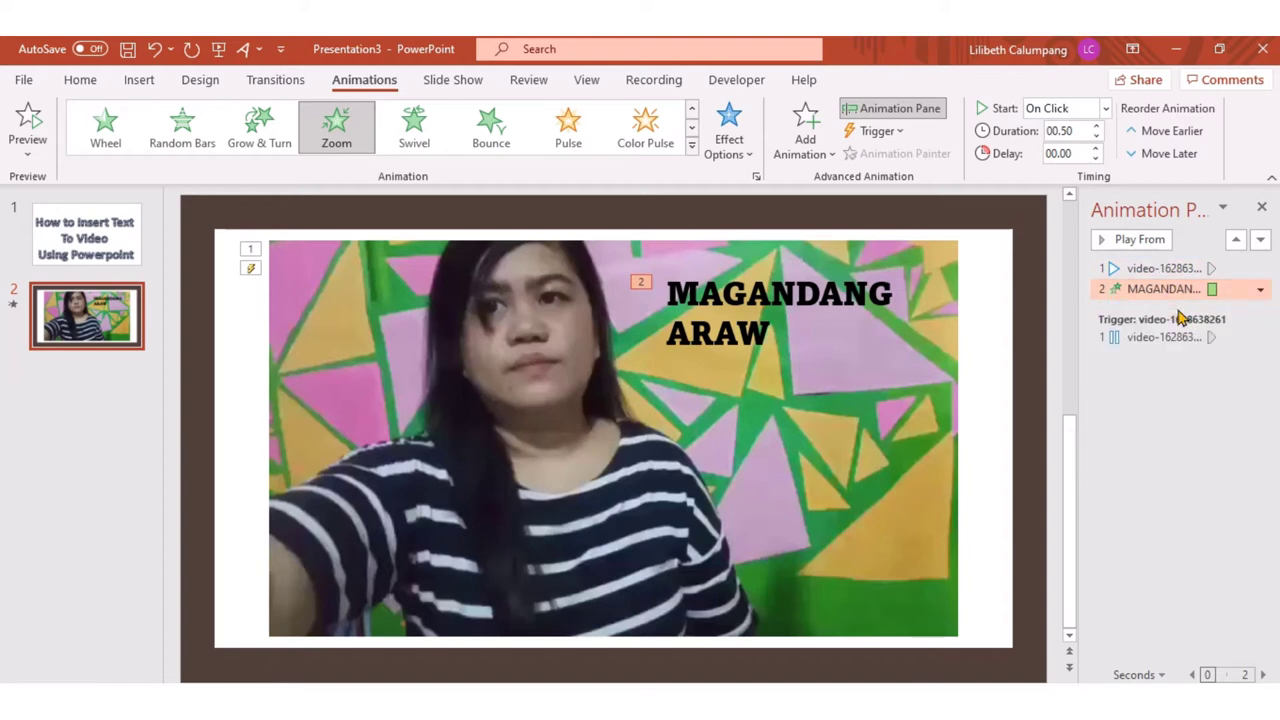
{"action": "left_click", "coordinate": [1260, 290]}
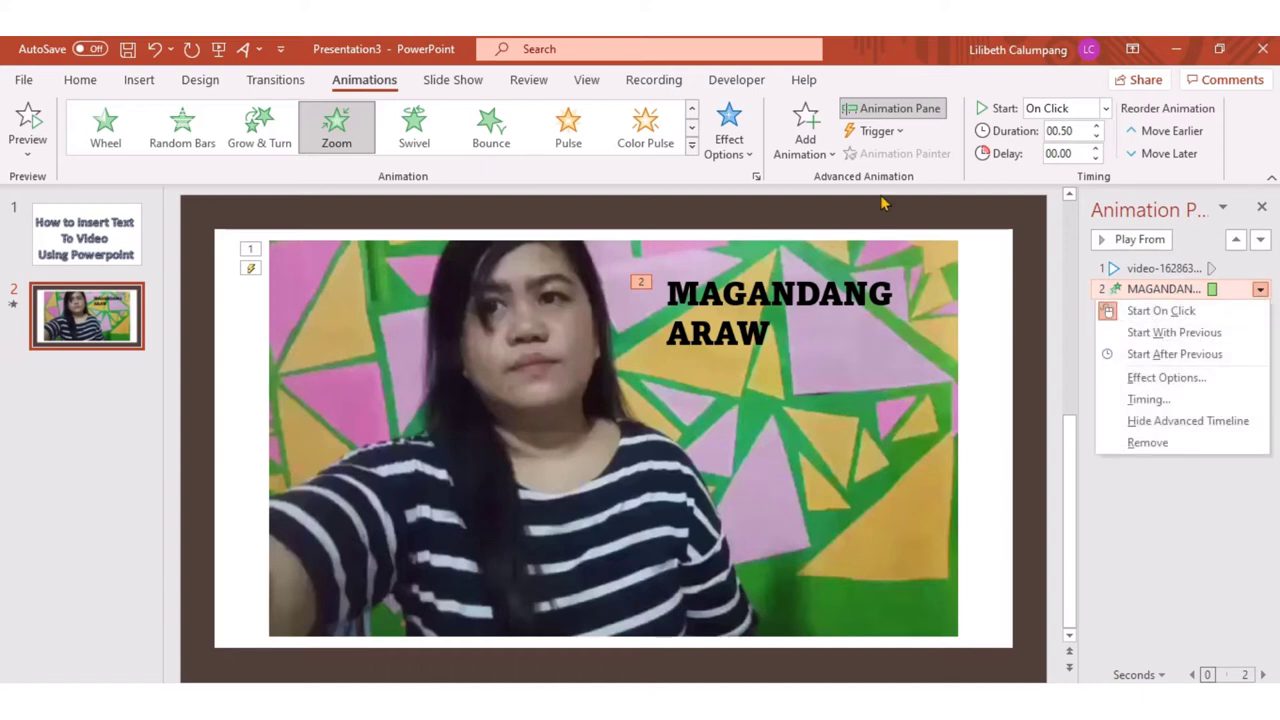
{"action": "left_click", "coordinate": [895, 135]}
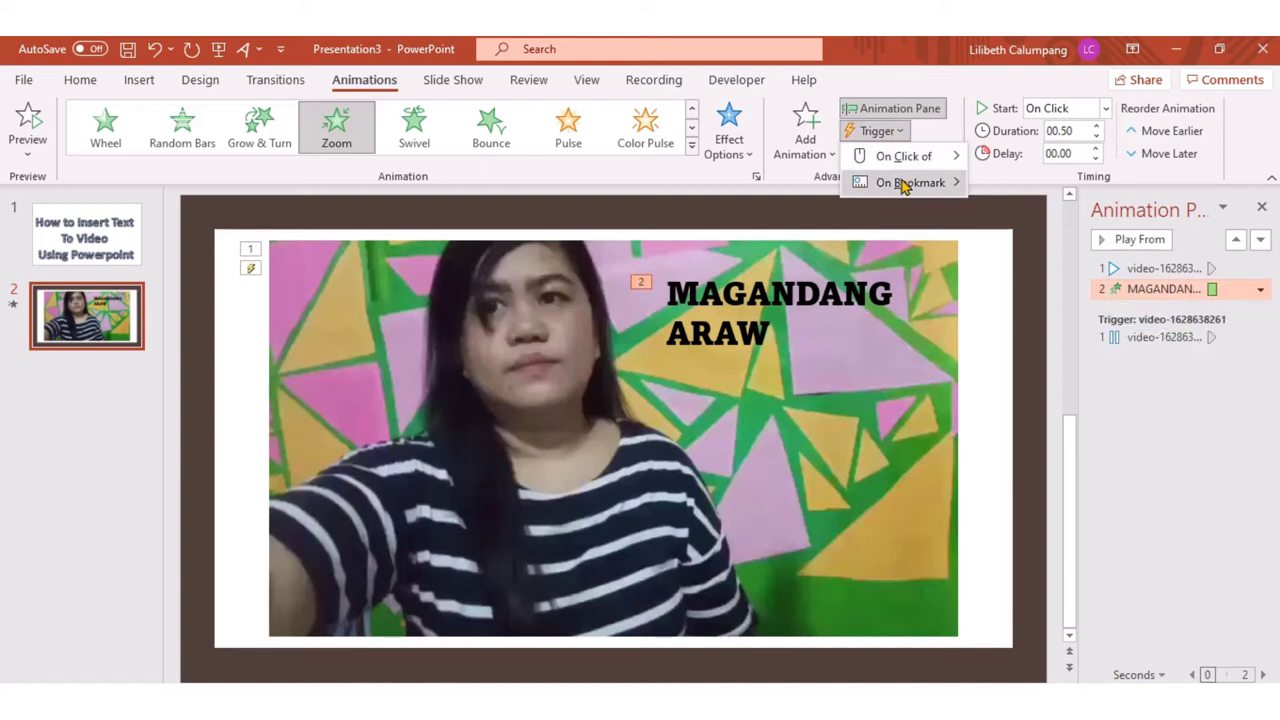
{"action": "mouse_move", "coordinate": [903, 183]}
{"action": "left_click", "coordinate": [1035, 212]}
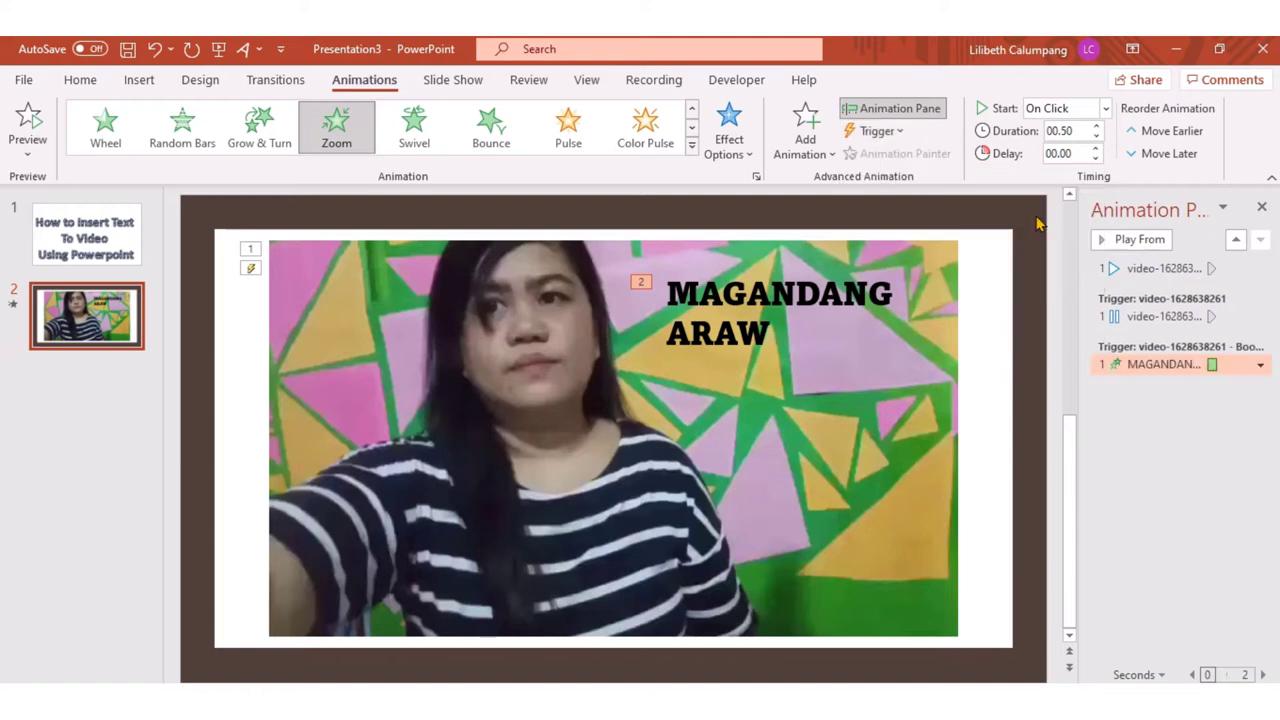
{"action": "left_click", "coordinate": [740, 293]}
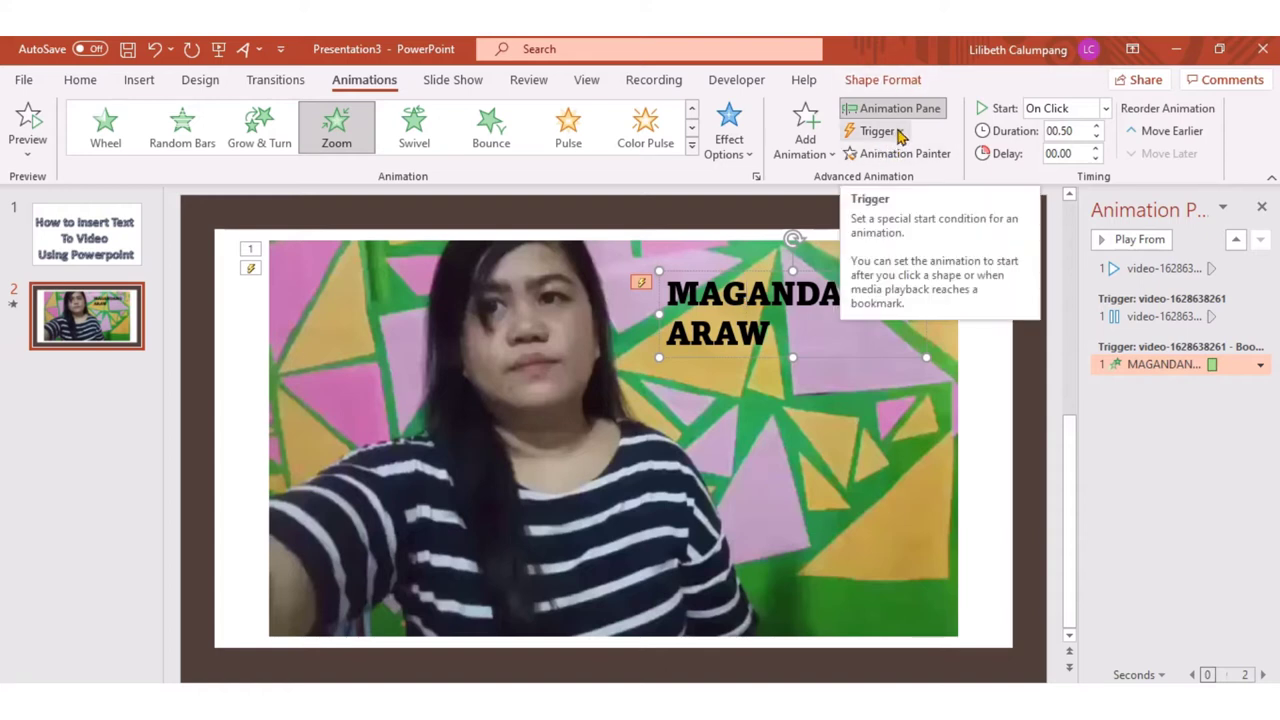
Add a Wipe exit from More Exit Effects to the title, triggered On Bookmark 2.
{"action": "left_click", "coordinate": [808, 155]}
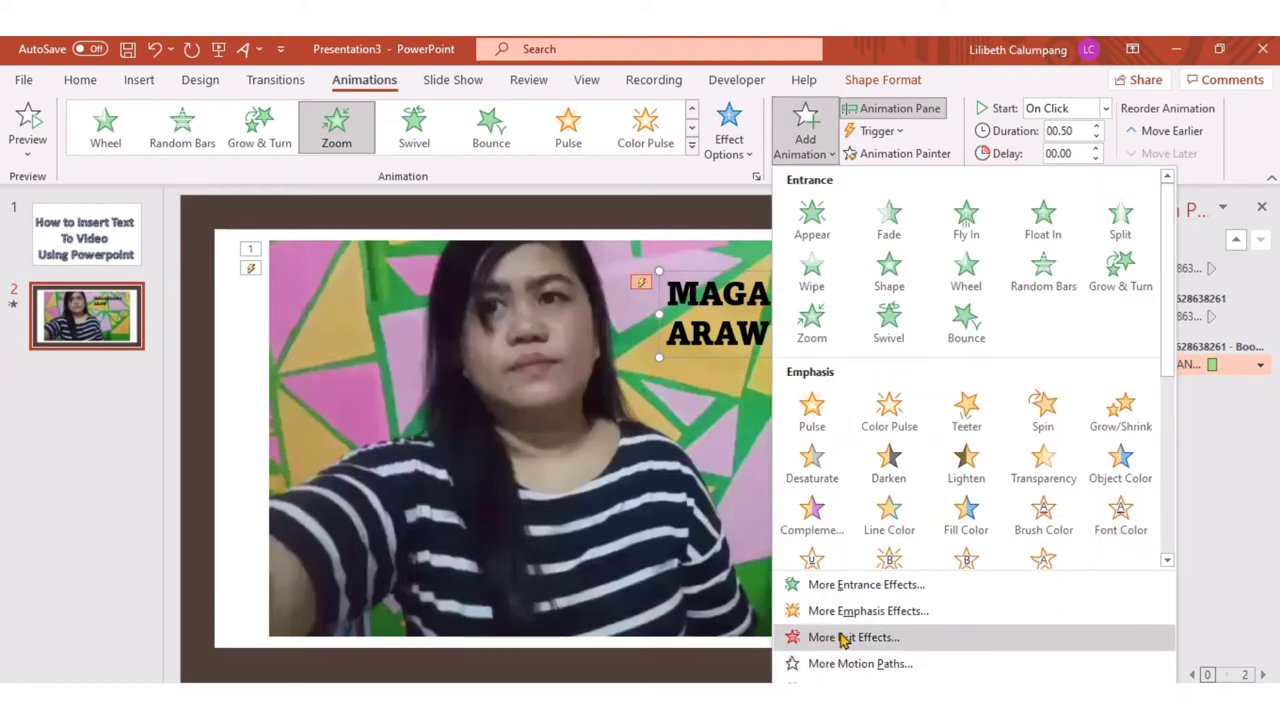
{"action": "left_click", "coordinate": [845, 638]}
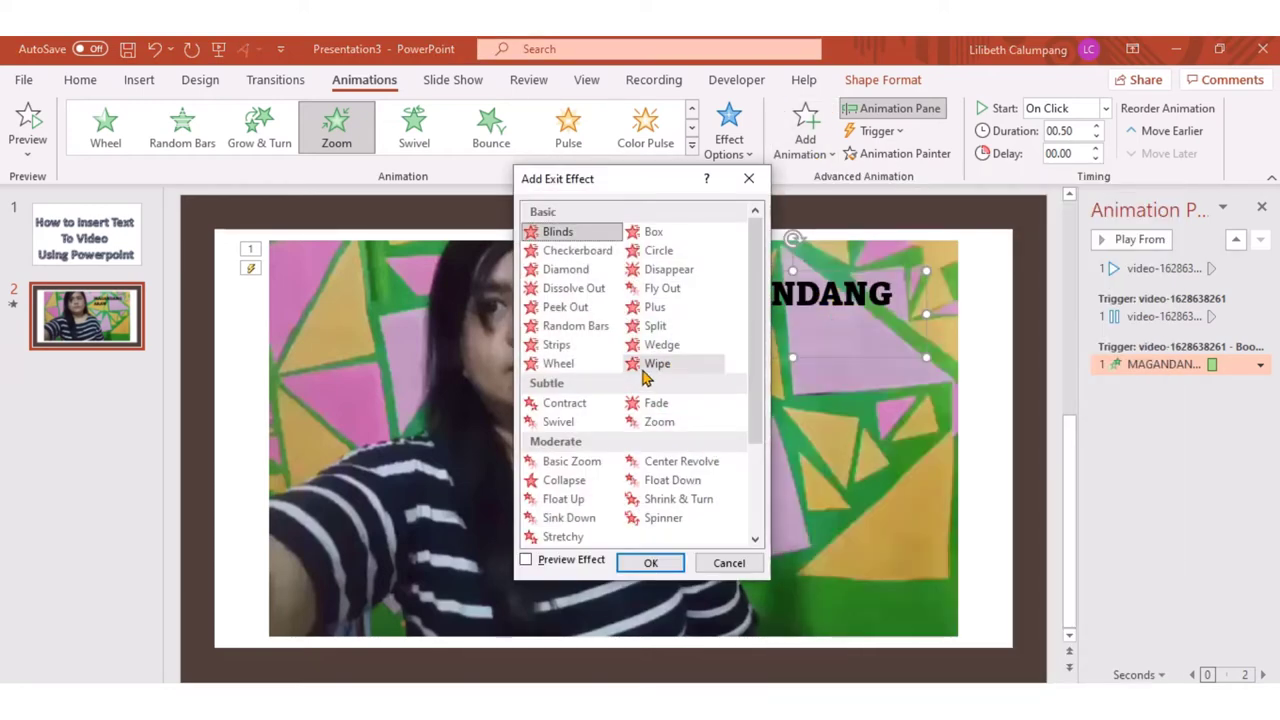
{"action": "left_click", "coordinate": [644, 368]}
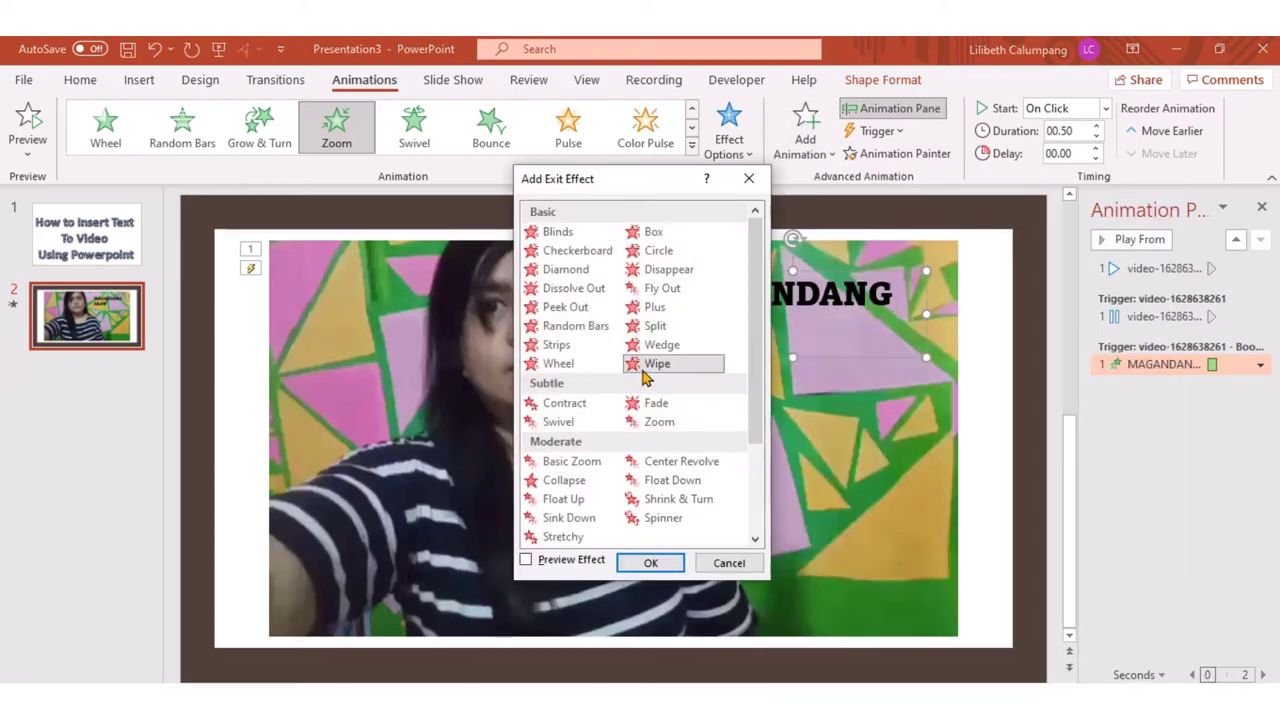
{"action": "left_click", "coordinate": [655, 563]}
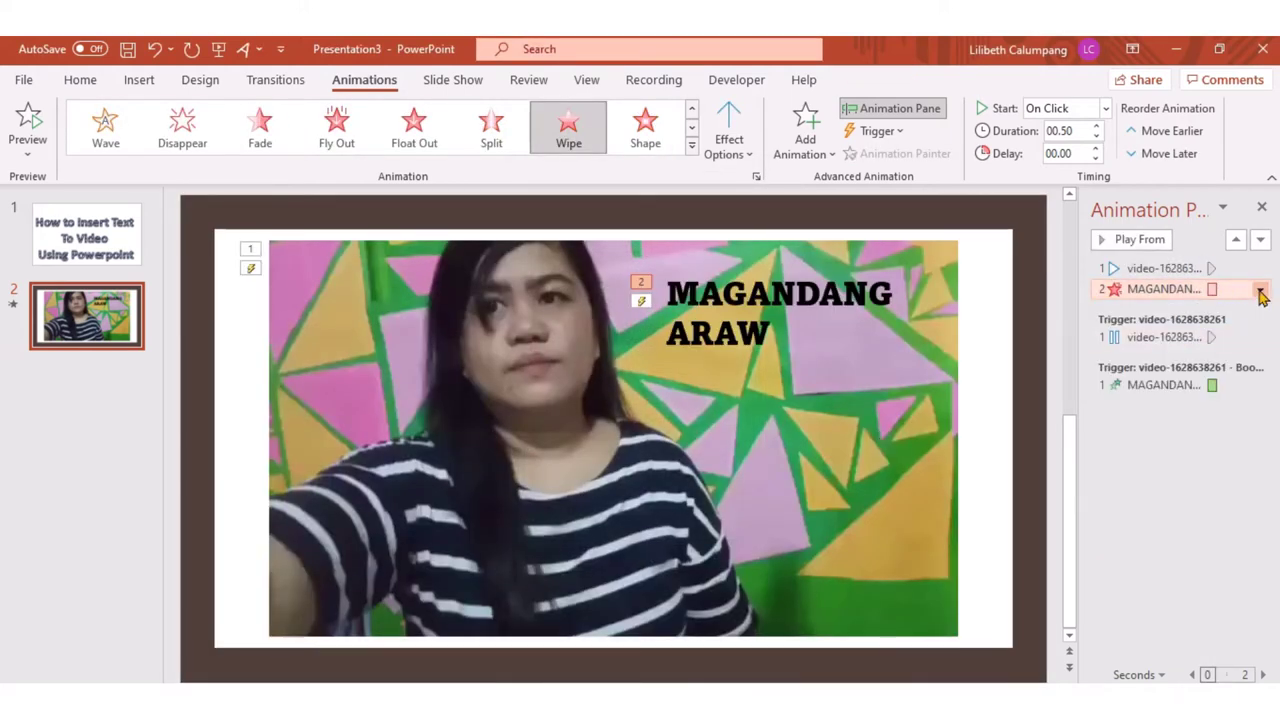
{"action": "left_click", "coordinate": [1260, 291]}
{"action": "left_click", "coordinate": [1193, 311]}
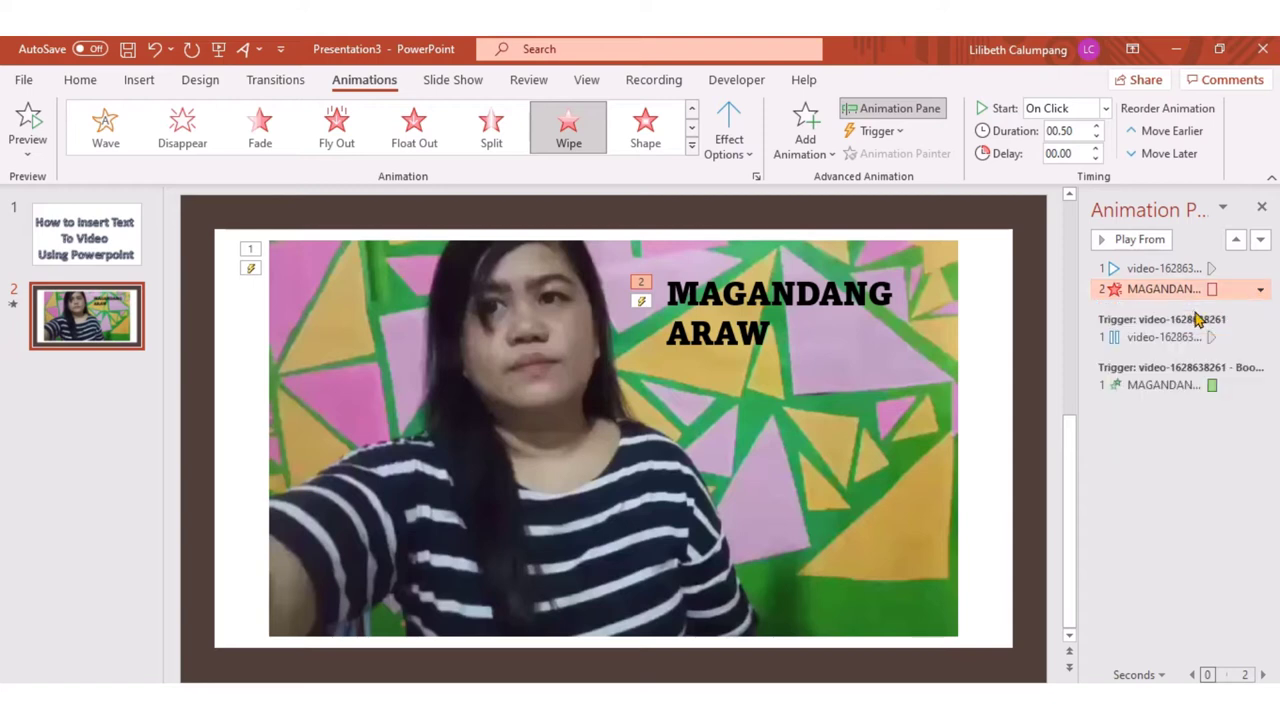
{"action": "left_click", "coordinate": [896, 138]}
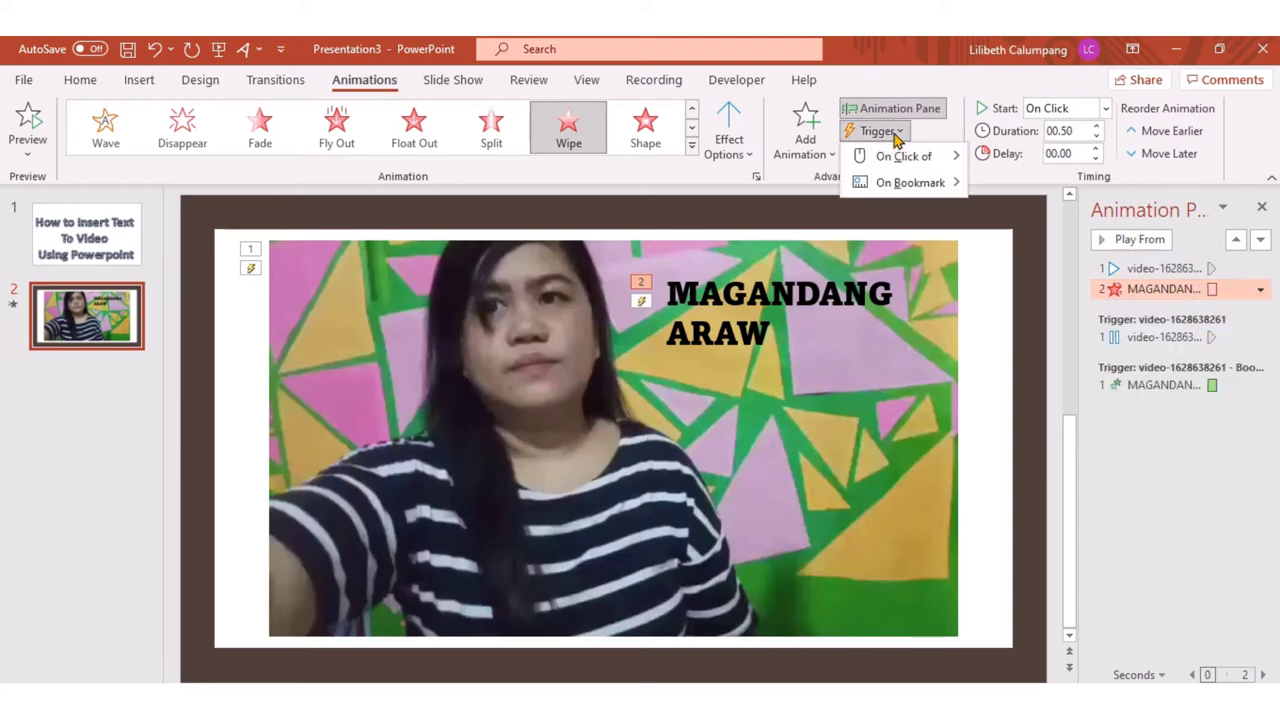
{"action": "mouse_move", "coordinate": [900, 183]}
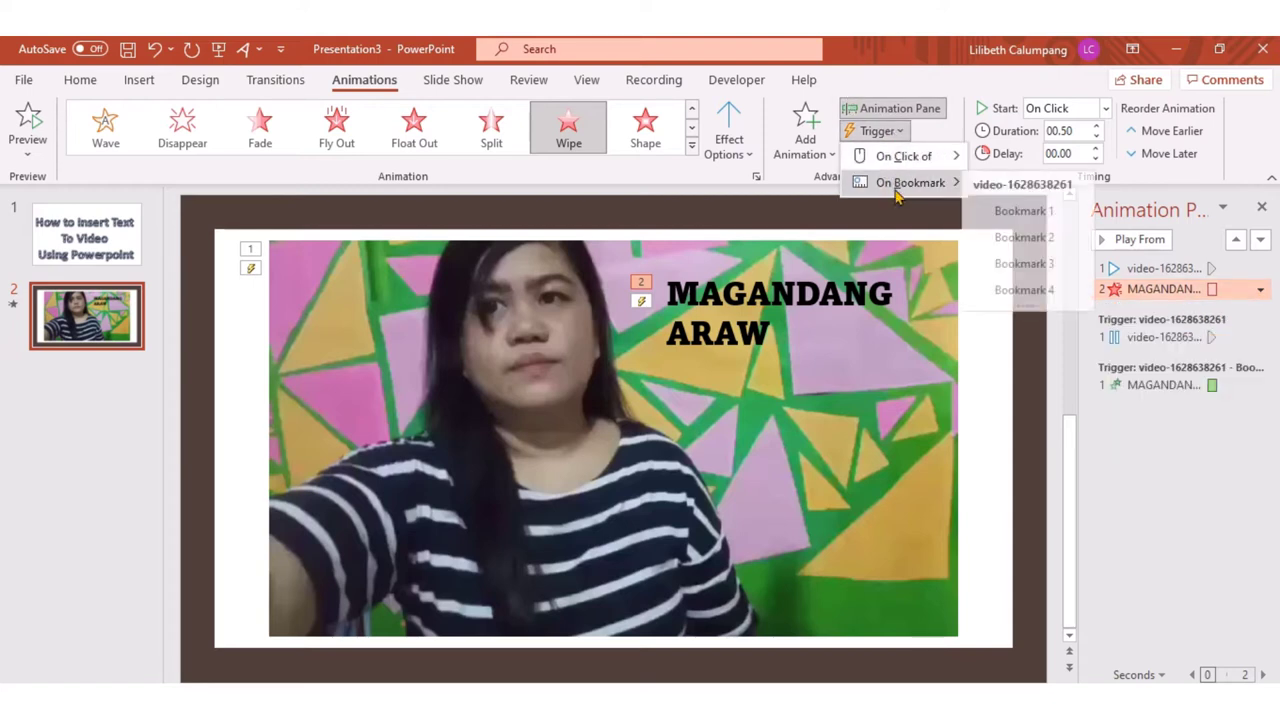
{"action": "left_click", "coordinate": [1013, 240]}
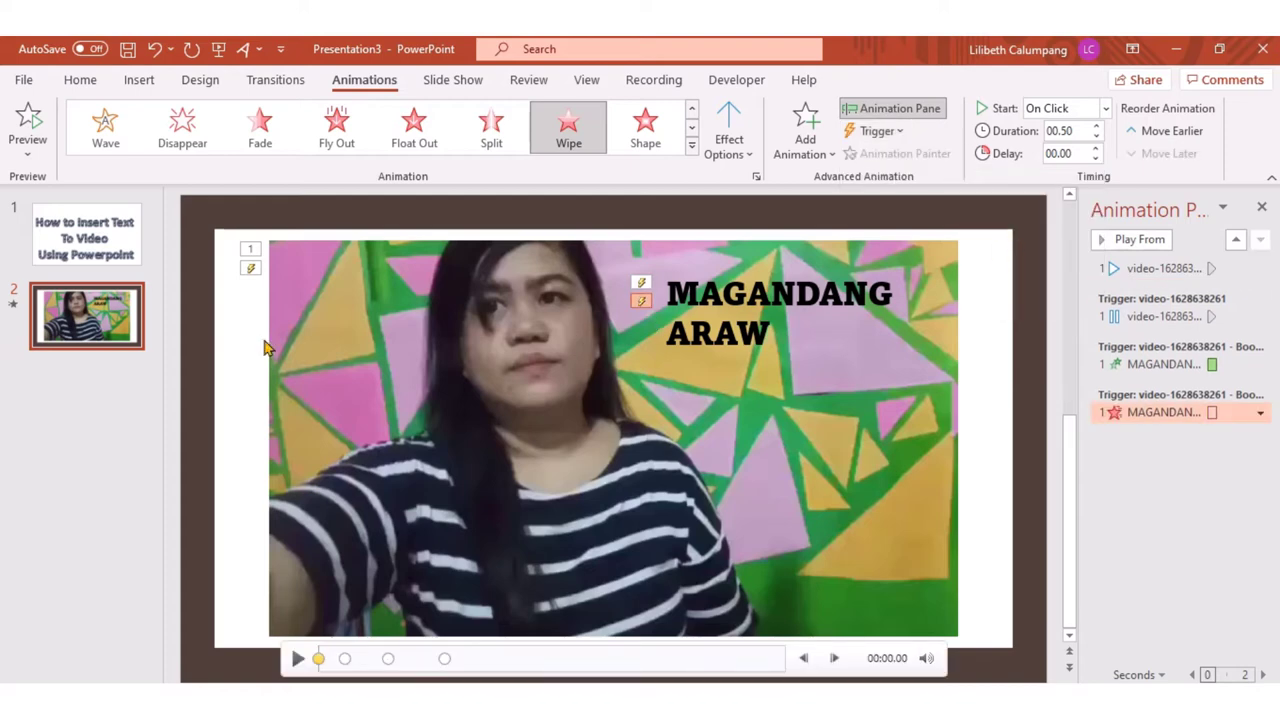
{"action": "left_click", "coordinate": [28, 124]}
Draw a text box across the lower part of the video and type the speaker's name.
{"action": "left_click", "coordinate": [139, 80]}
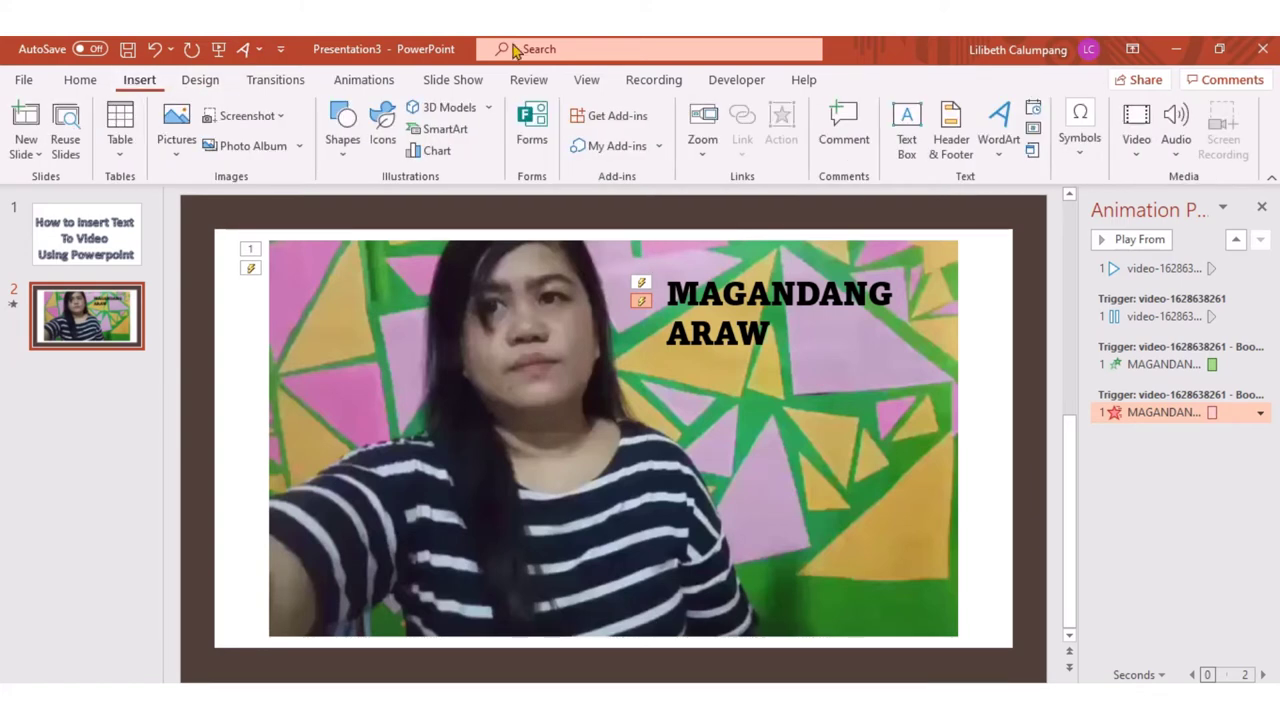
{"action": "left_click", "coordinate": [908, 147]}
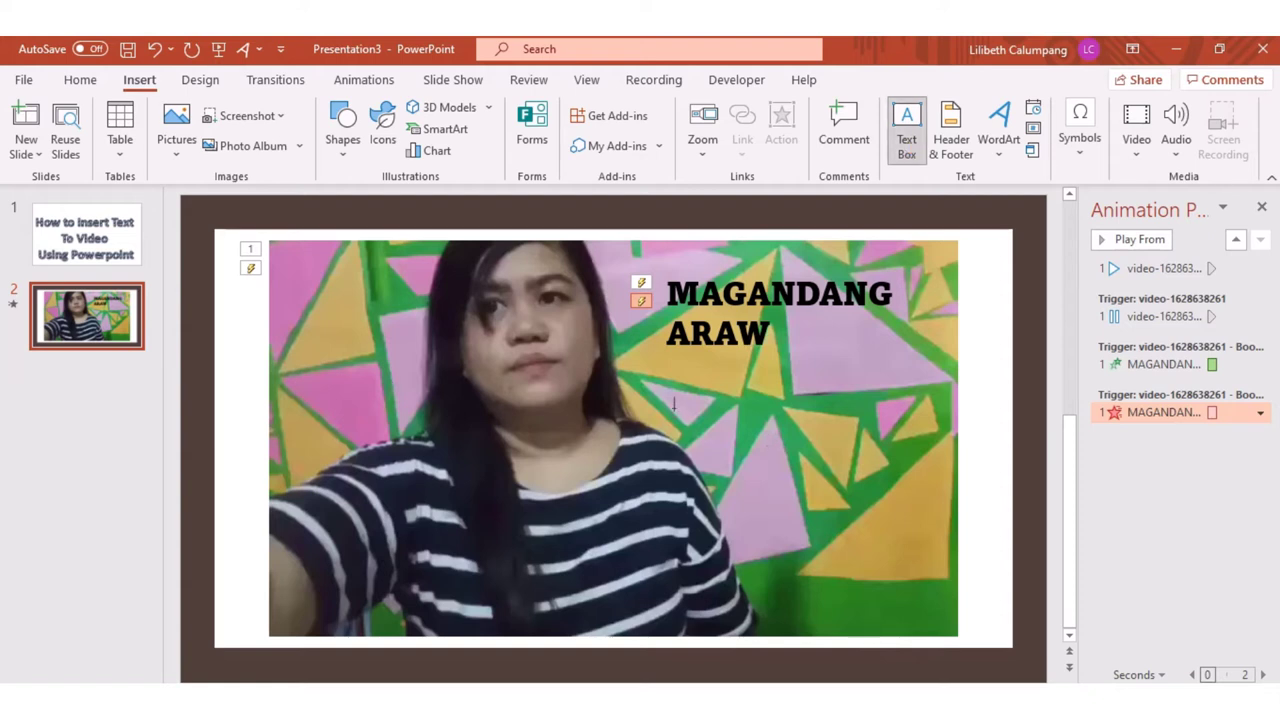
{"action": "left_click_drag", "start_coordinate": [536, 478], "coordinate": [920, 540]}
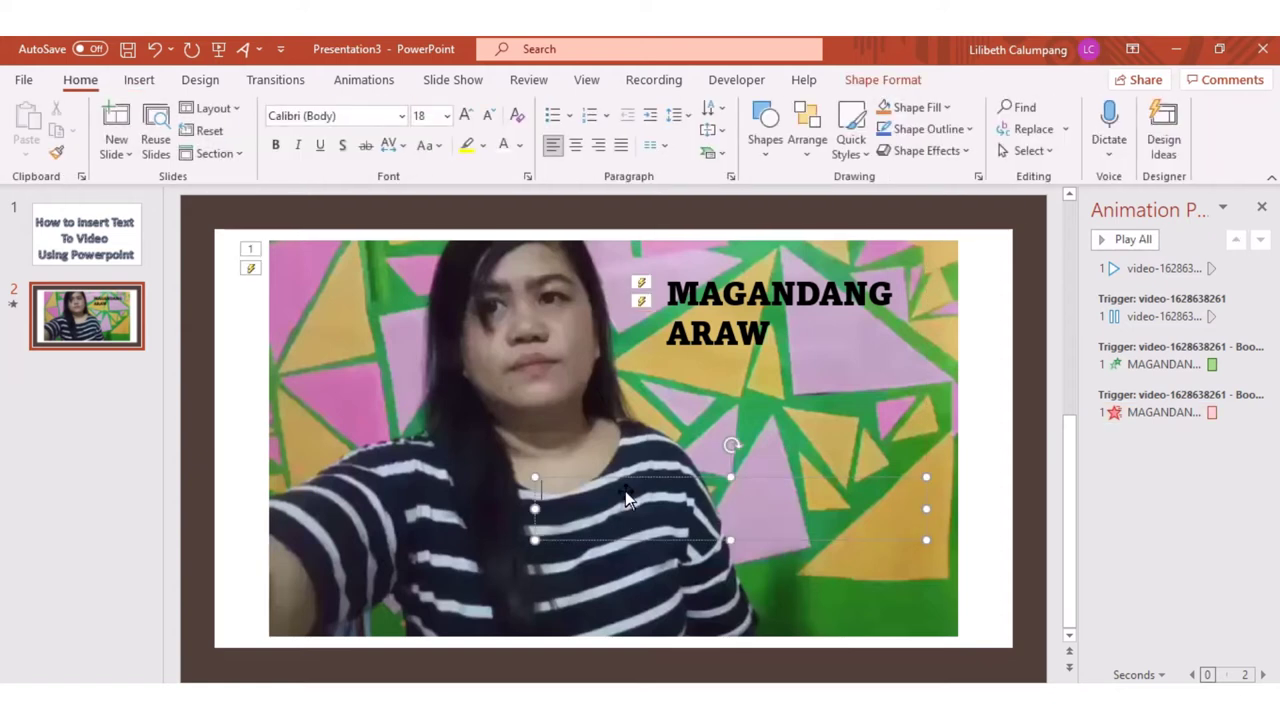
{"action": "type", "text": "LILIBETH "}
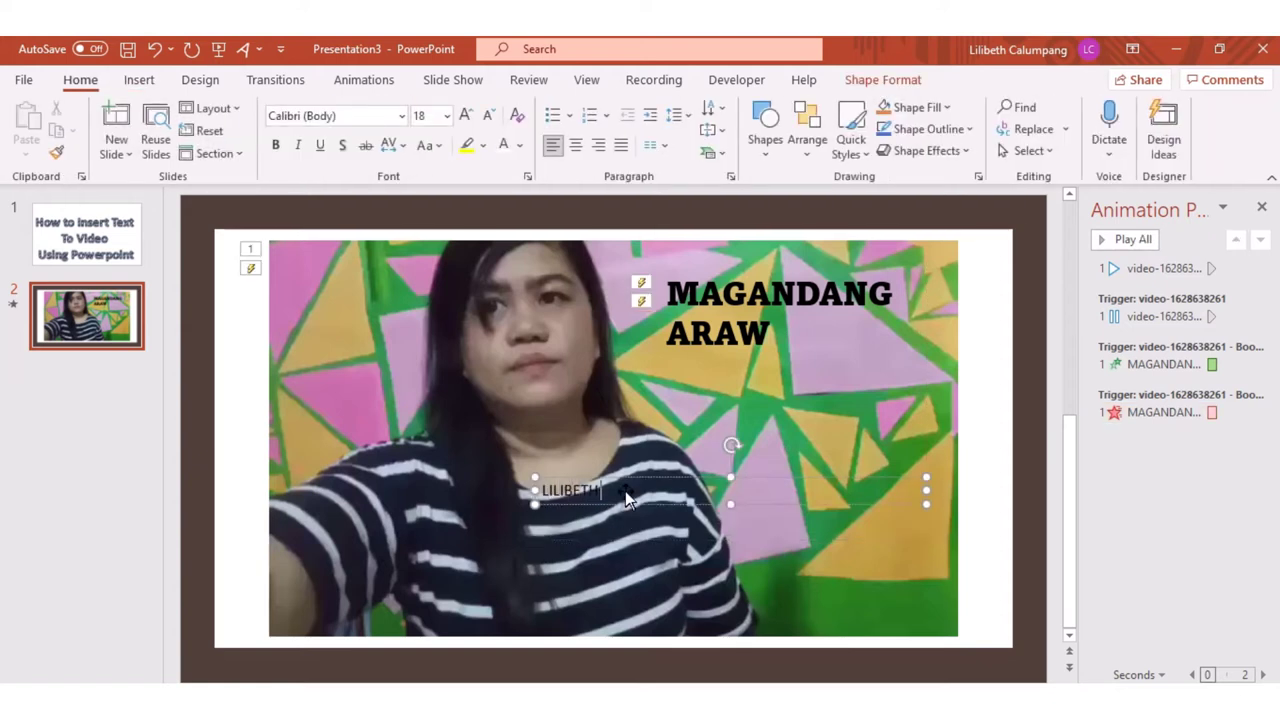
{"action": "type", "text": "CALUMPA"}
{"action": "type", "text": "NG"}
Format the name caption as bold, 44 pt, white text.
{"action": "left_click_drag", "start_coordinate": [540, 490], "coordinate": [692, 490]}
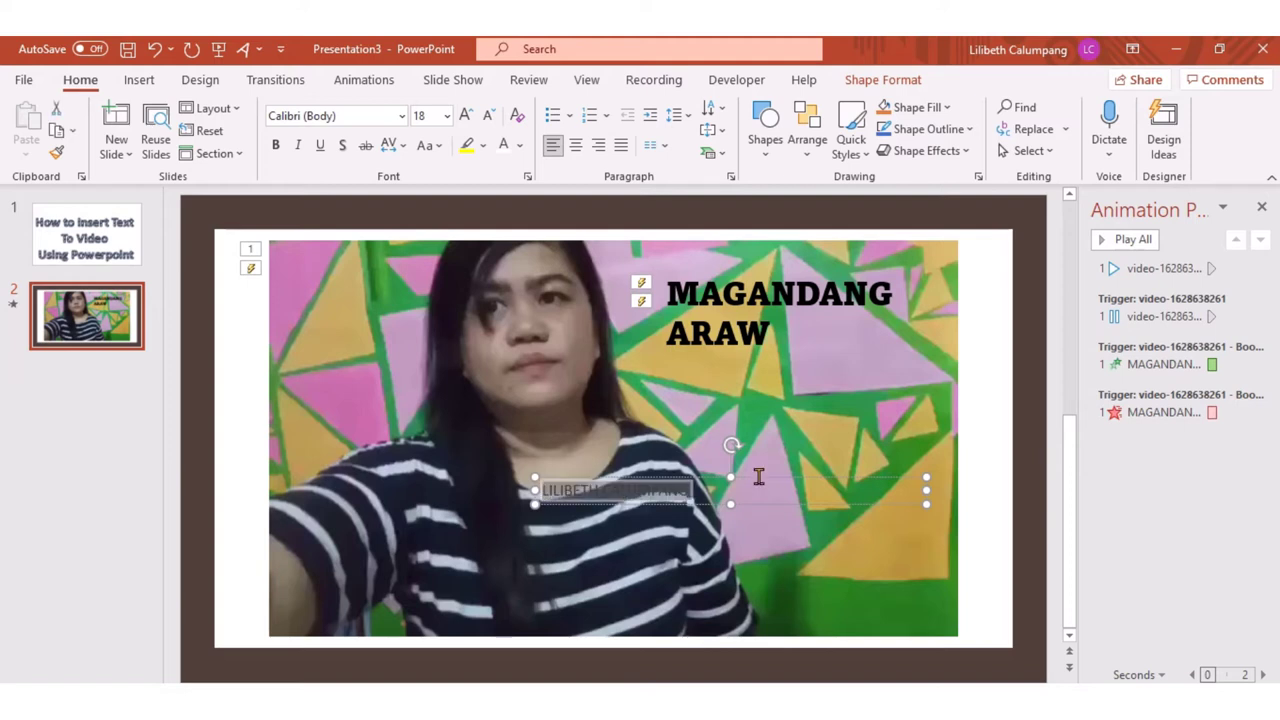
{"action": "left_click", "coordinate": [275, 145]}
{"action": "left_click", "coordinate": [466, 115]}
{"action": "left_click", "coordinate": [466, 115]}
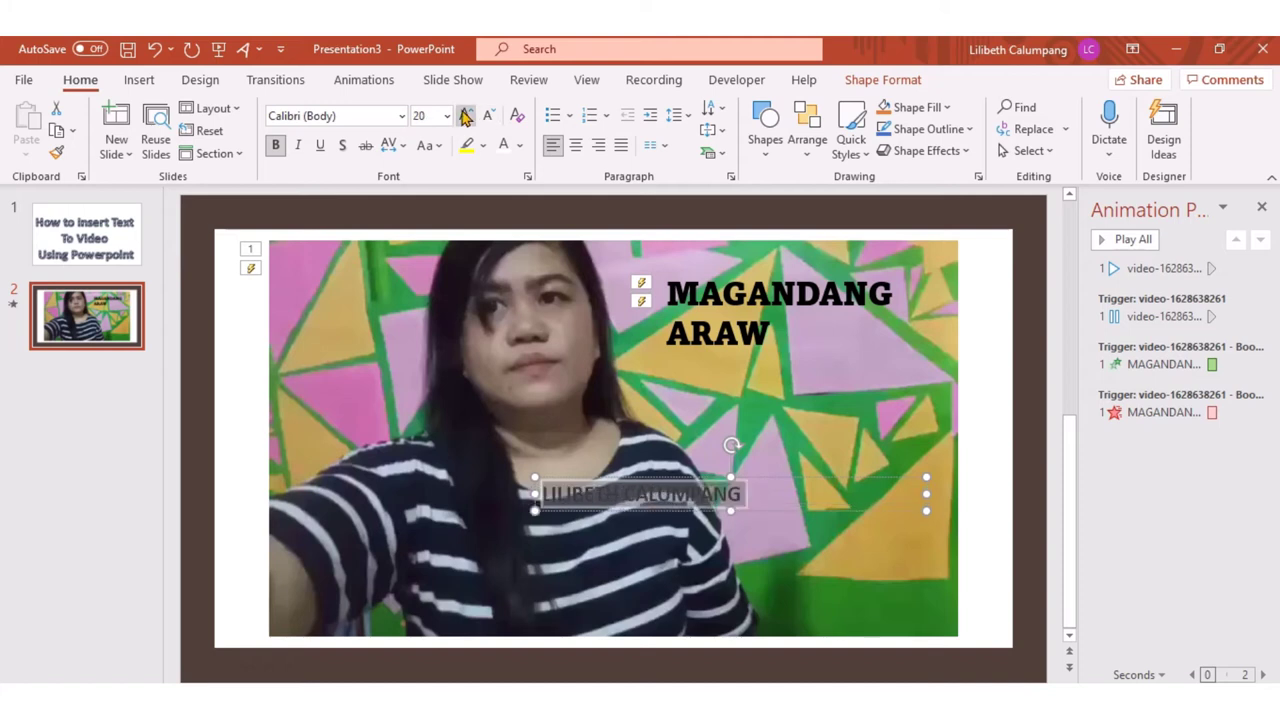
{"action": "left_click", "coordinate": [466, 115]}
{"action": "left_click", "coordinate": [466, 115]}
{"action": "left_click", "coordinate": [466, 115]}
{"action": "left_click", "coordinate": [466, 115]}
{"action": "left_click", "coordinate": [466, 115]}
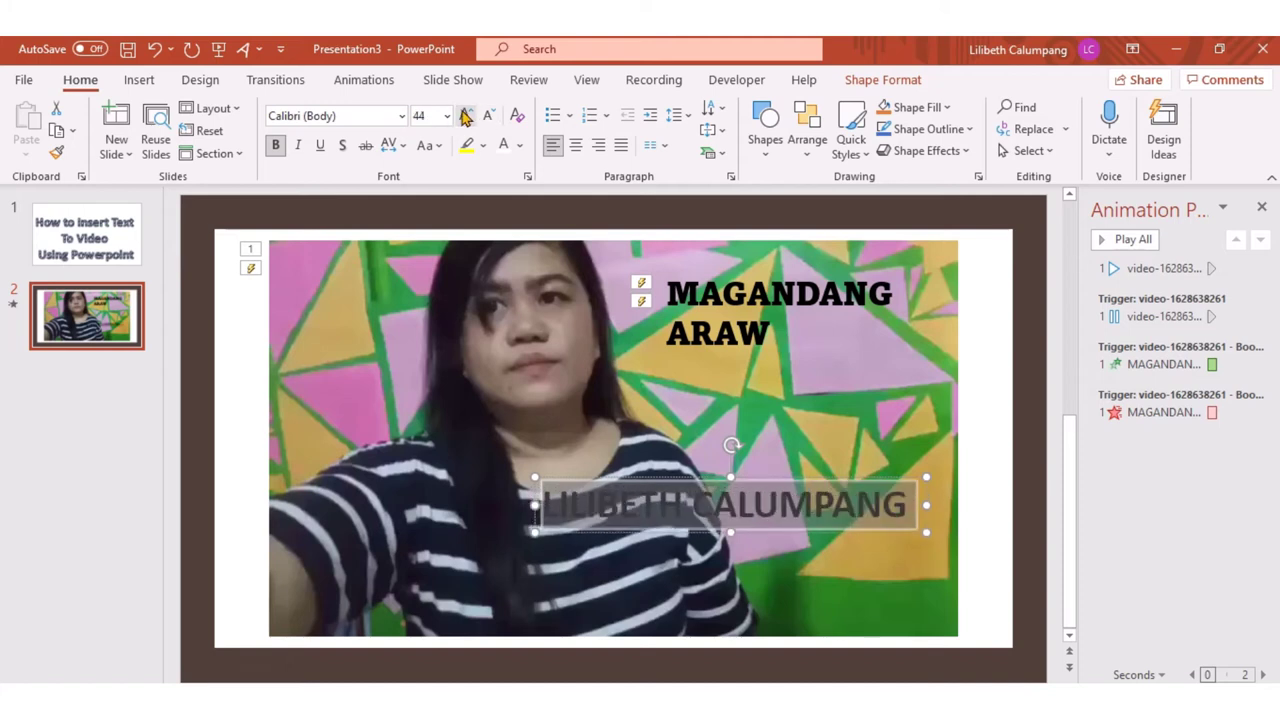
{"action": "left_click", "coordinate": [520, 148]}
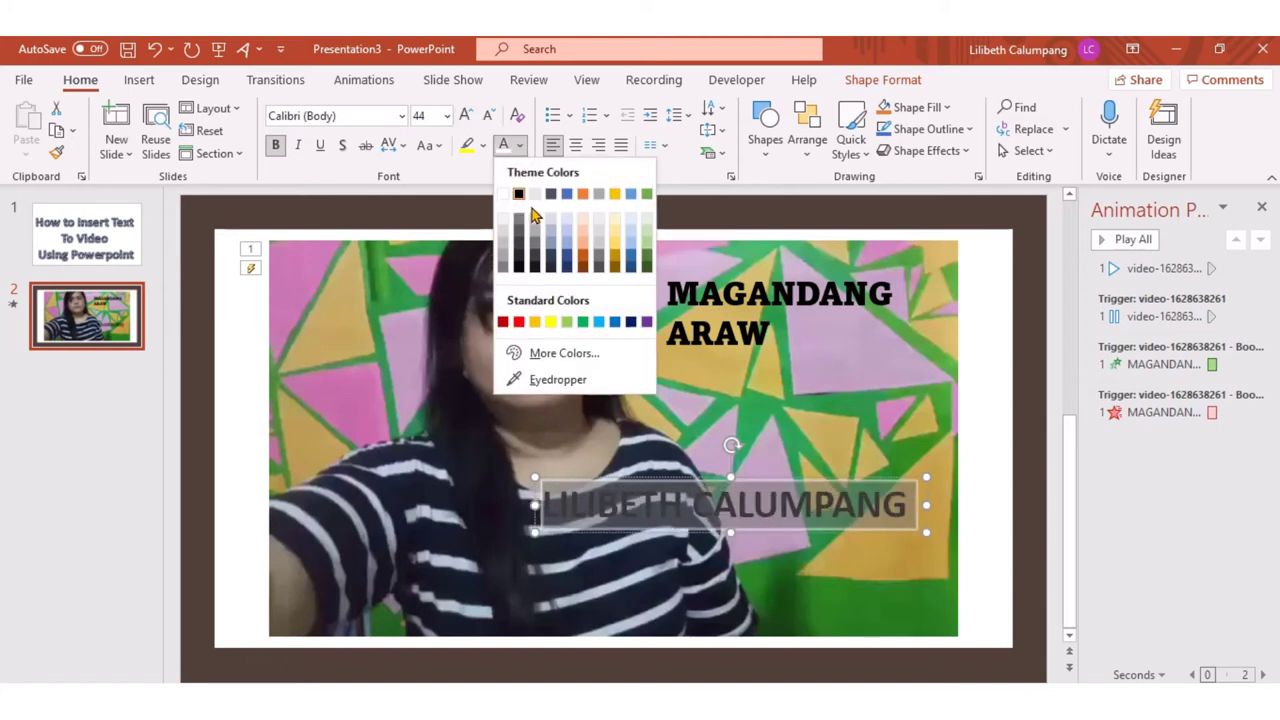
{"action": "left_click", "coordinate": [502, 195]}
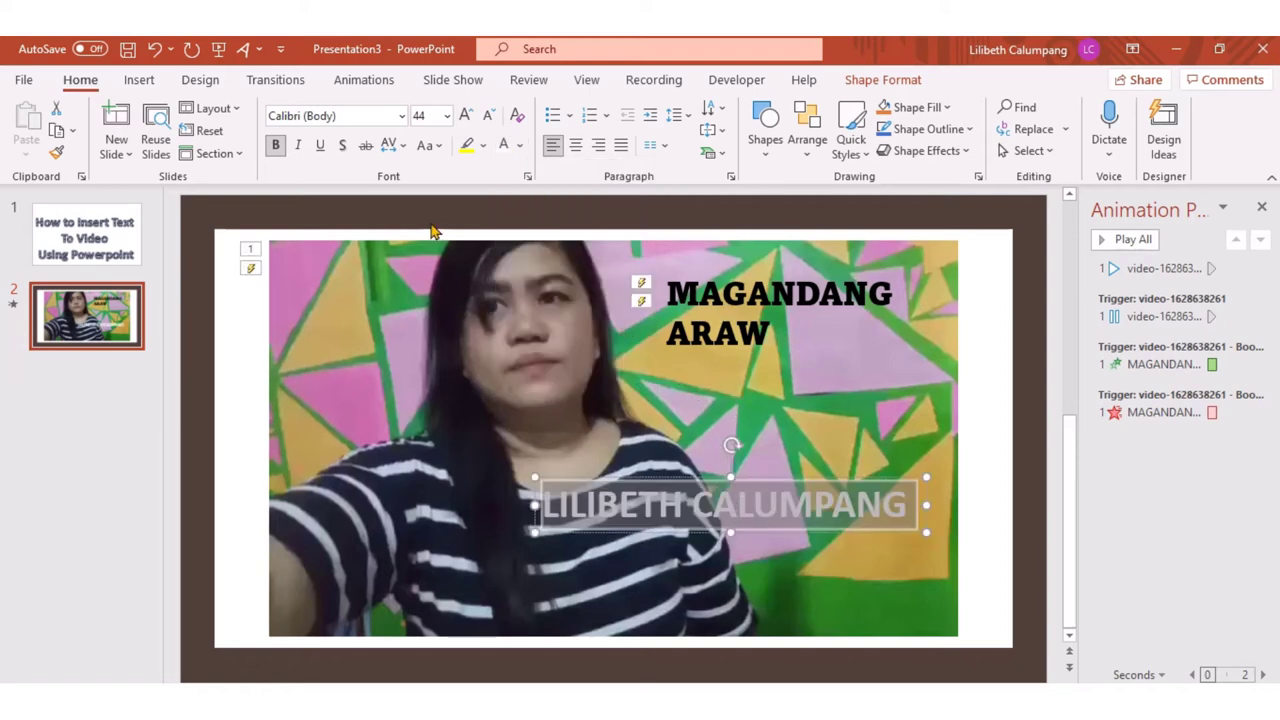
{"action": "left_click", "coordinate": [362, 82]}
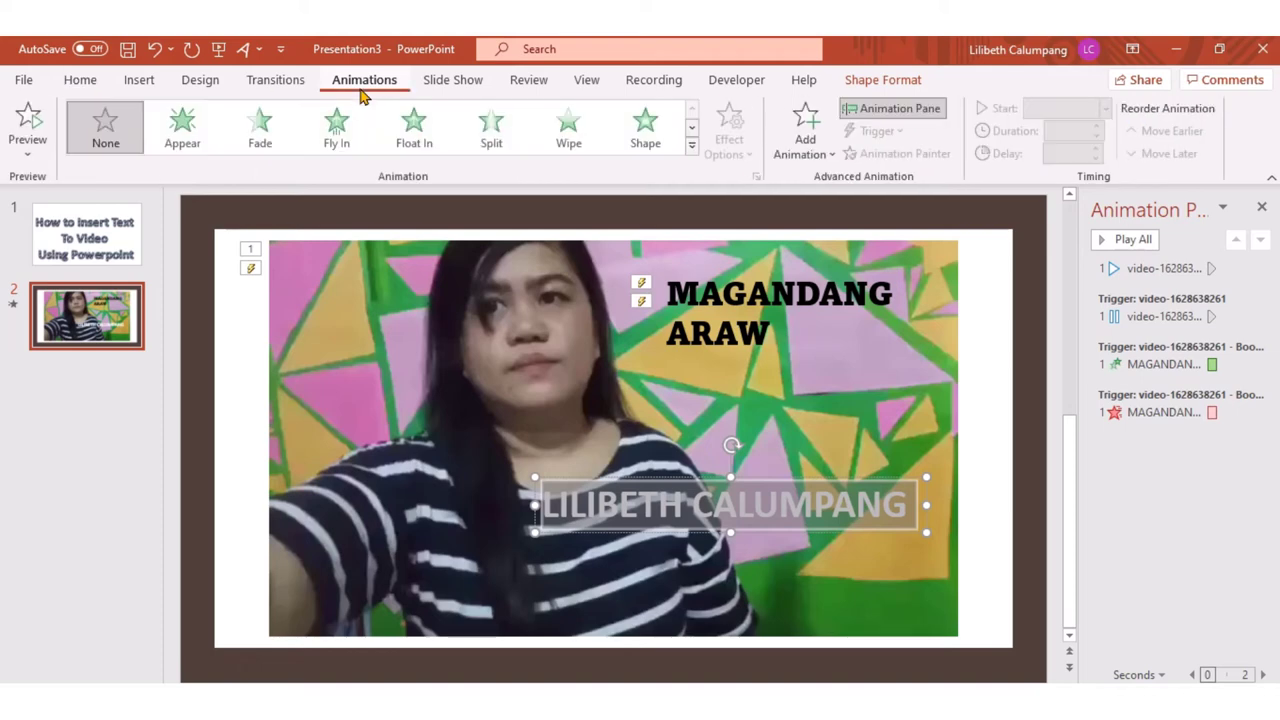
Give the name caption a Fly In entrance triggered On Bookmark 2.
{"action": "left_click", "coordinate": [338, 137]}
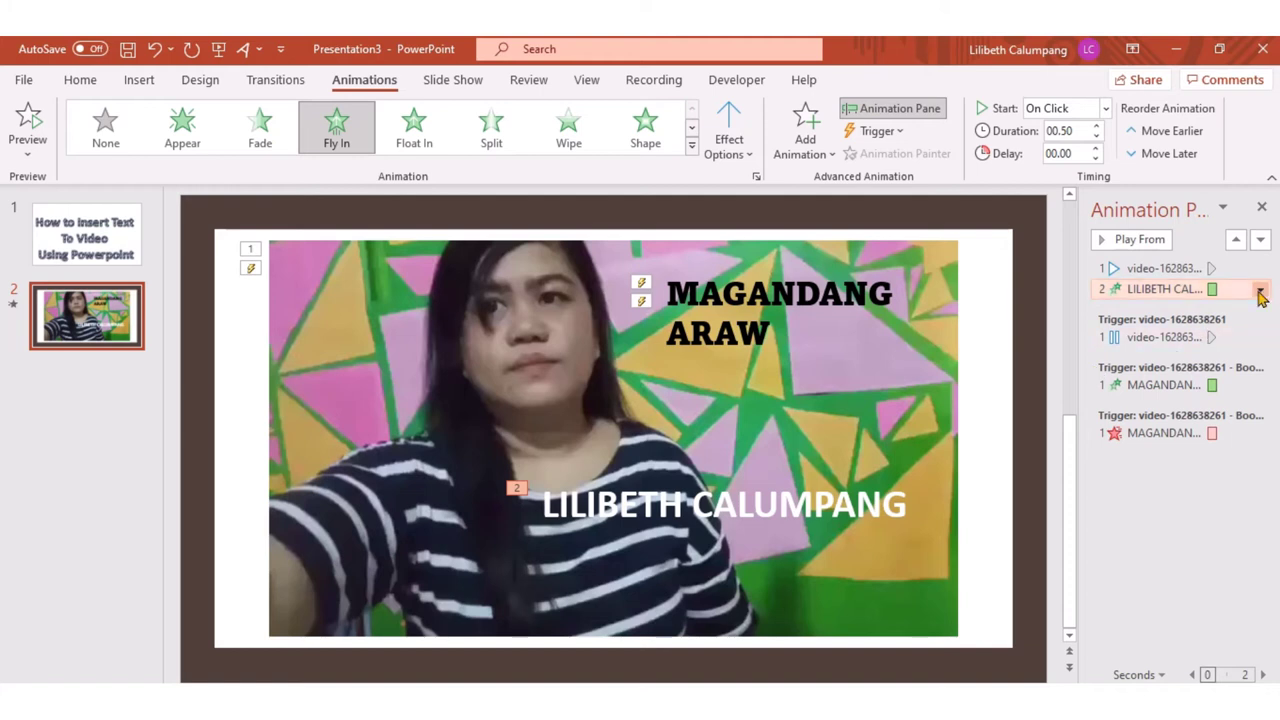
{"action": "left_click", "coordinate": [1261, 291]}
{"action": "left_click", "coordinate": [1161, 310]}
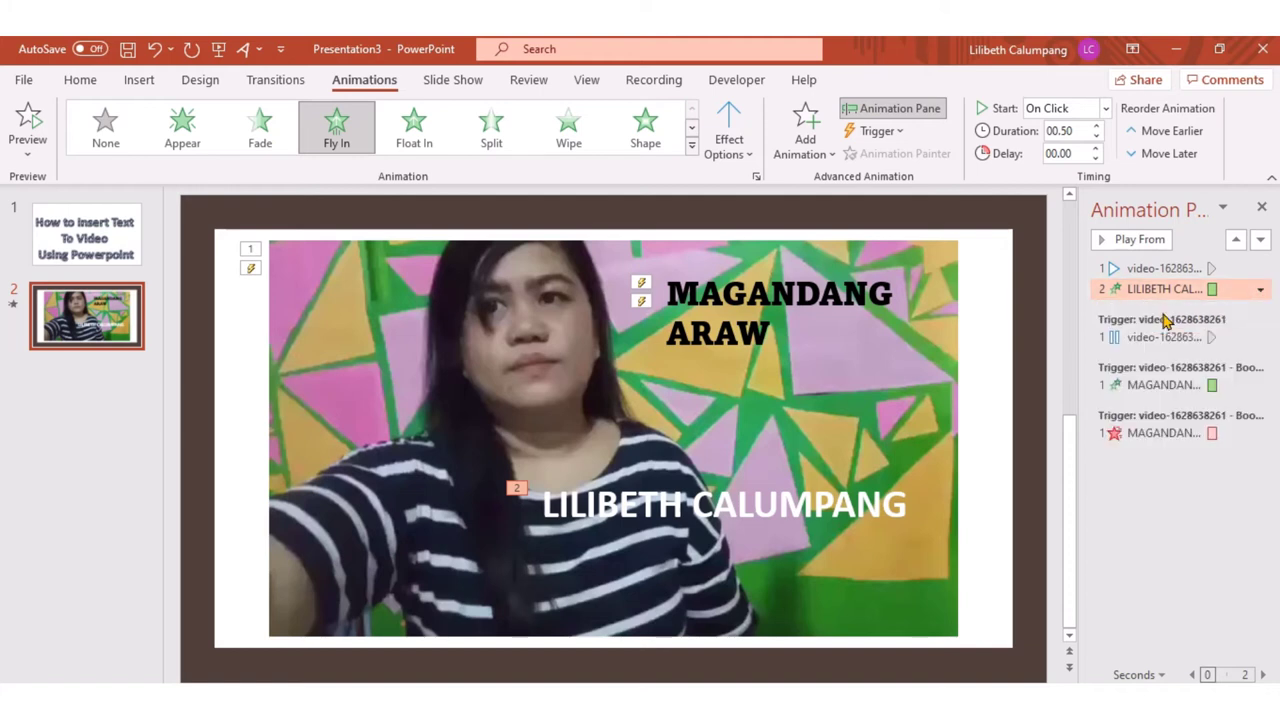
{"action": "left_click", "coordinate": [890, 133]}
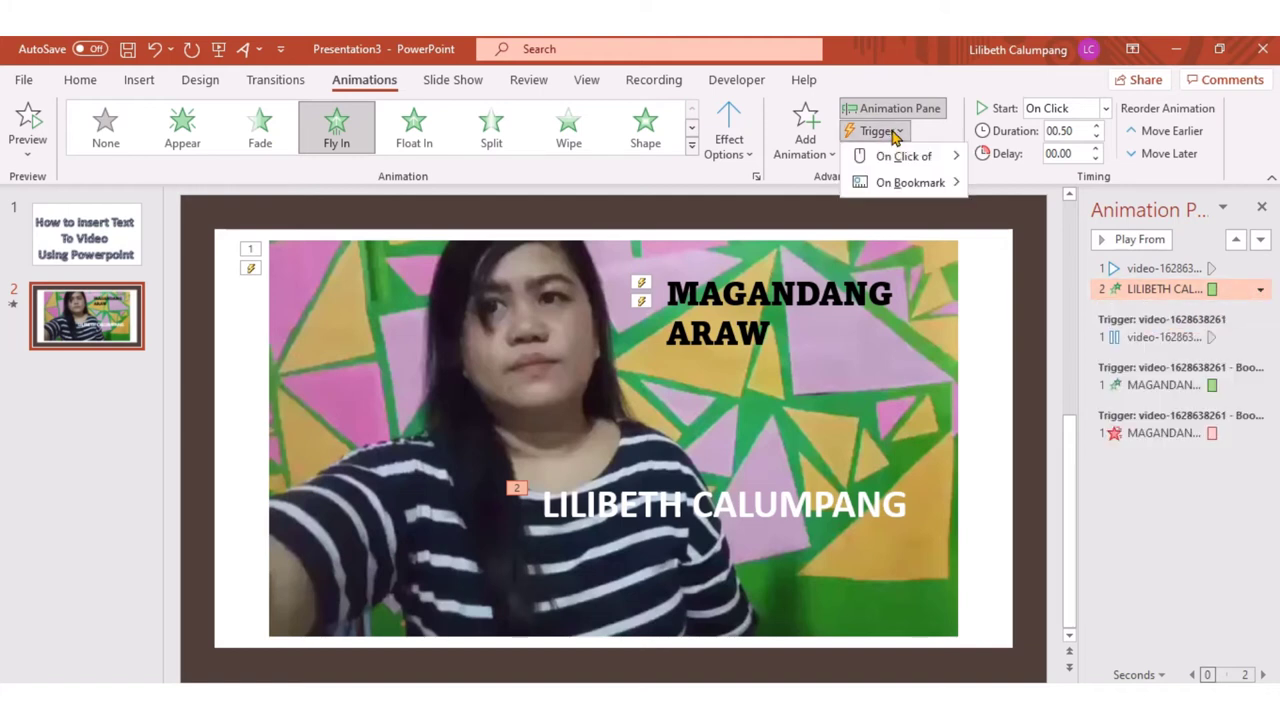
{"action": "mouse_move", "coordinate": [920, 184]}
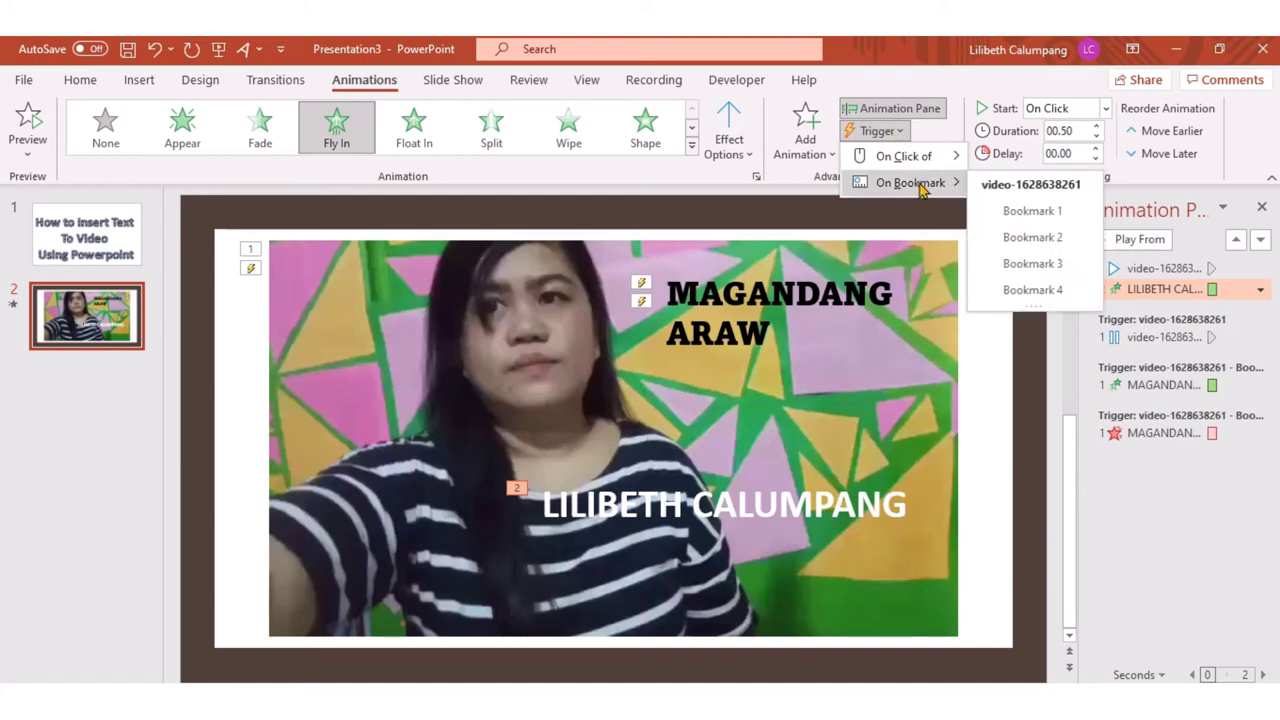
{"action": "left_click", "coordinate": [1024, 240]}
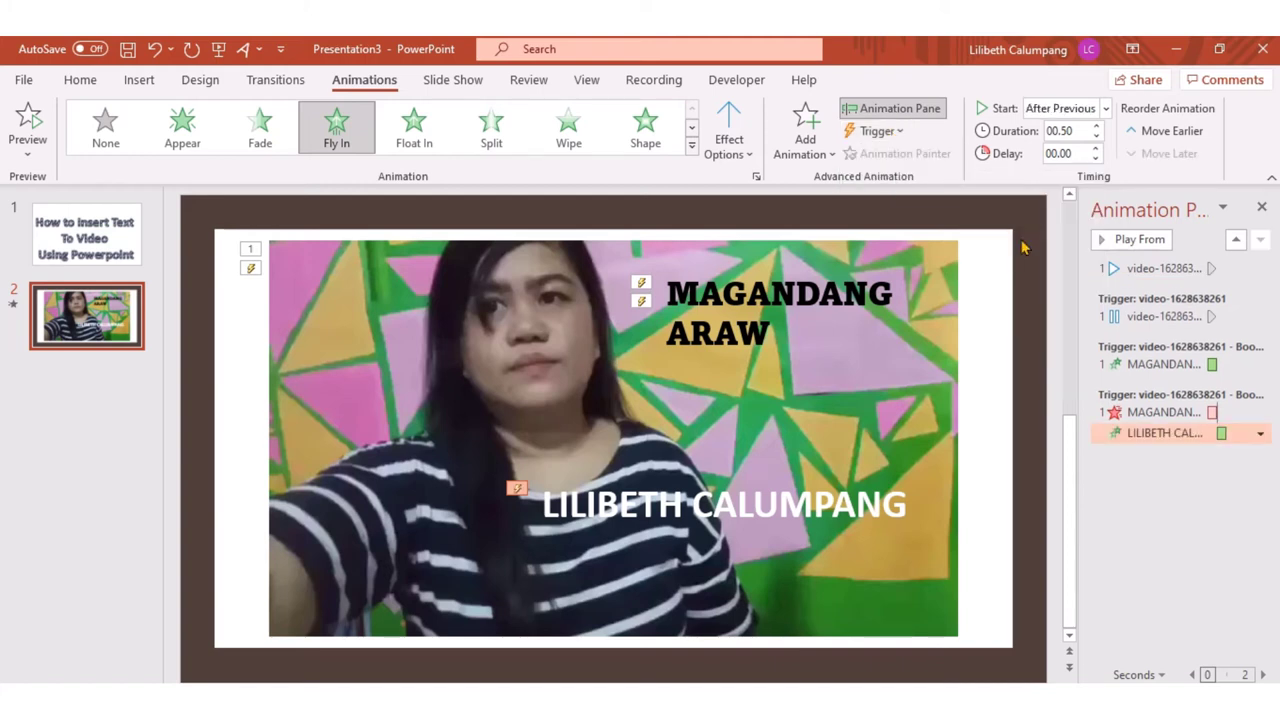
{"action": "left_click", "coordinate": [773, 511]}
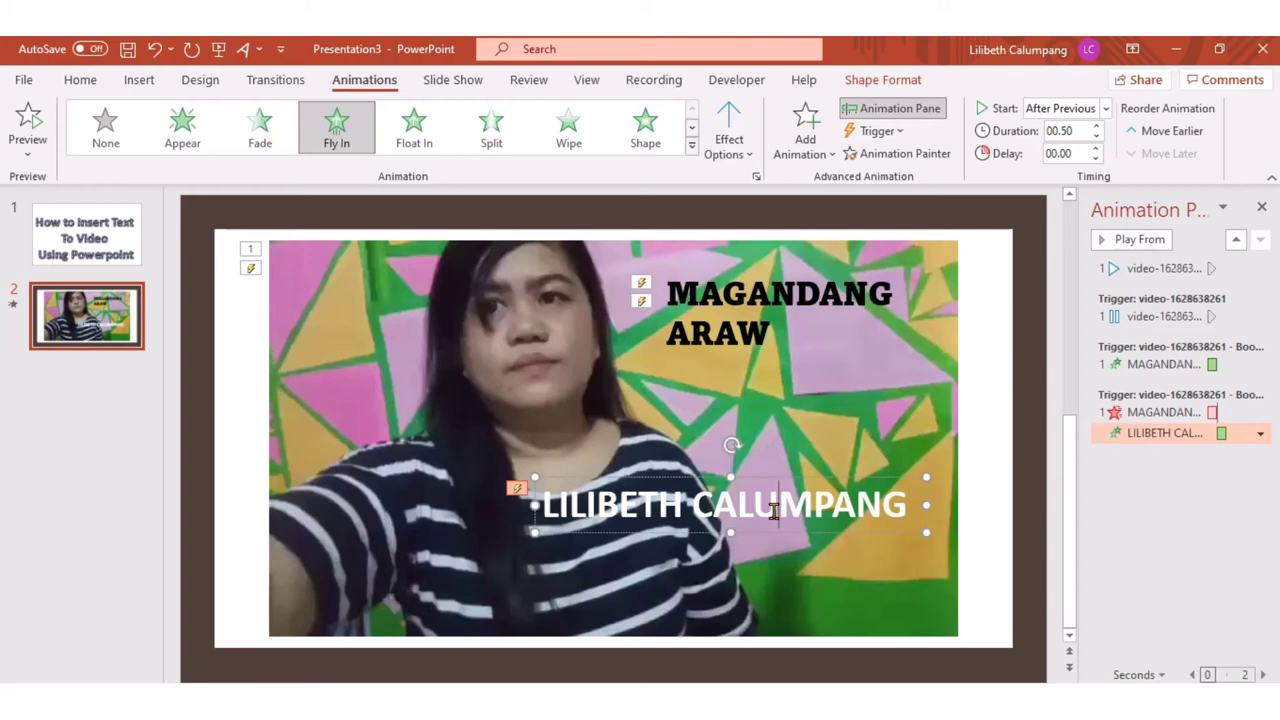
Add a Wedge exit from More Exit Effects to the name caption, triggered On Bookmark 3.
{"action": "left_click", "coordinate": [813, 154]}
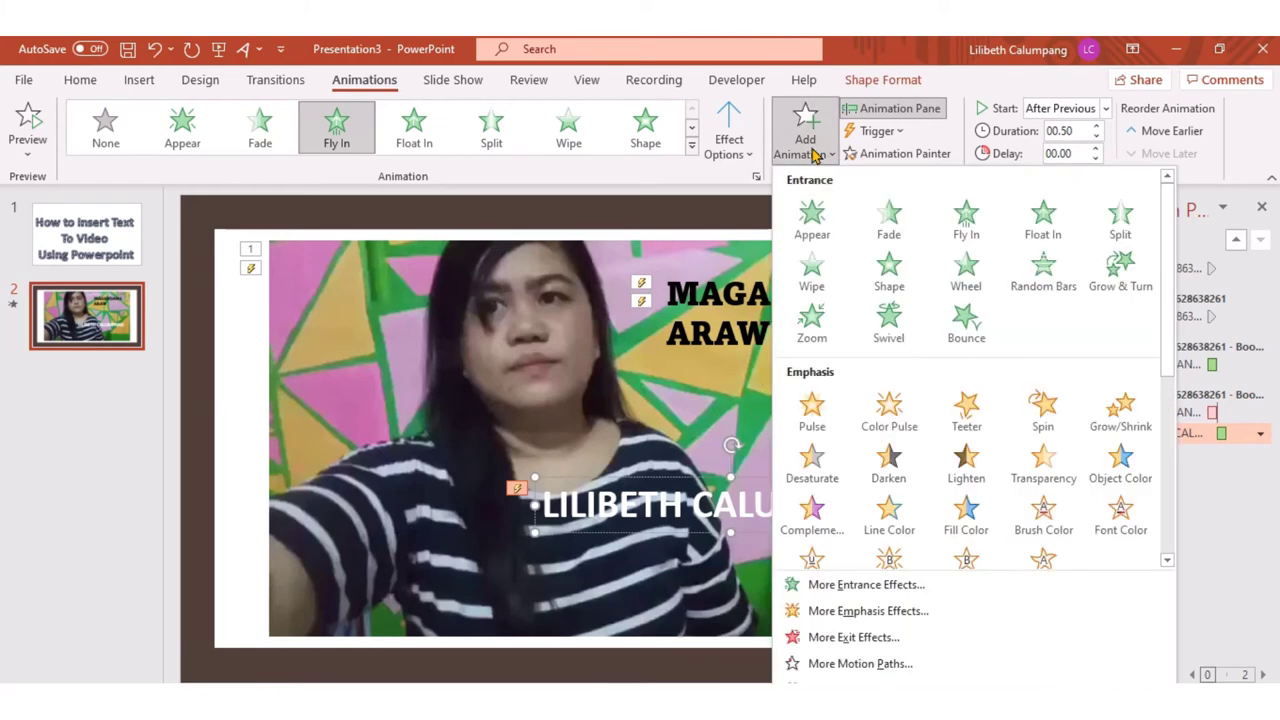
{"action": "left_click", "coordinate": [828, 638]}
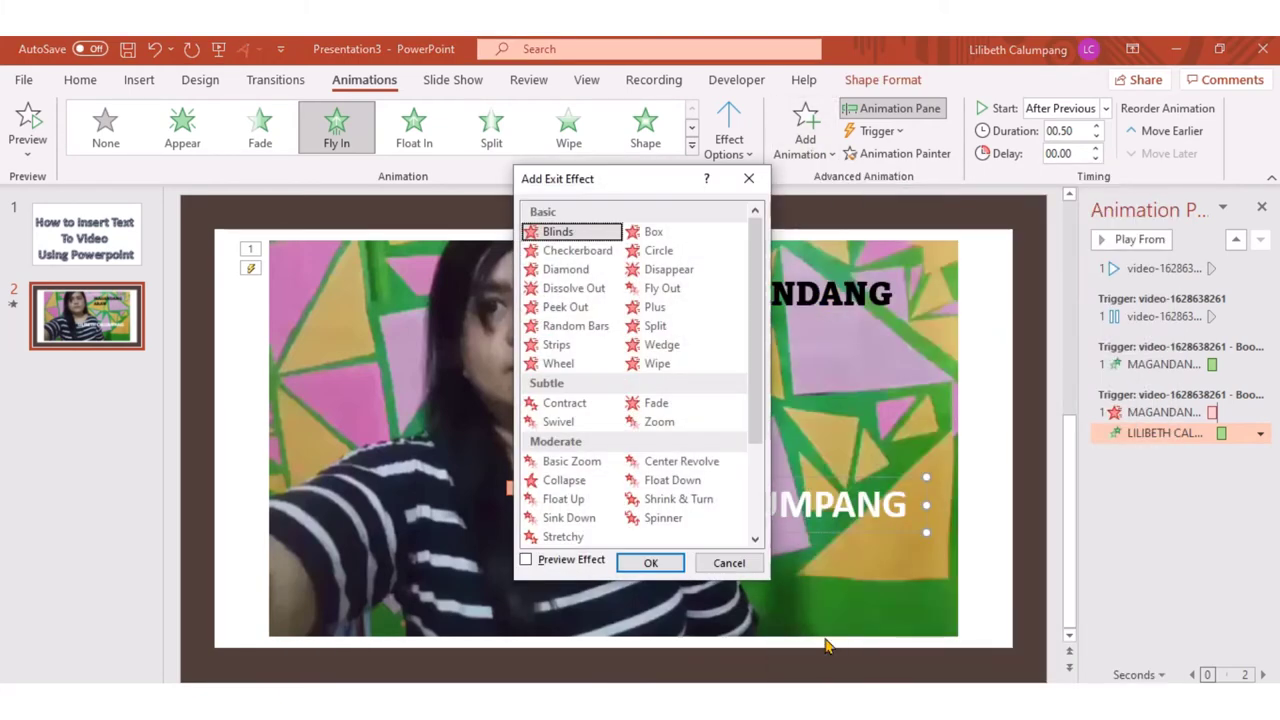
{"action": "left_click", "coordinate": [660, 345]}
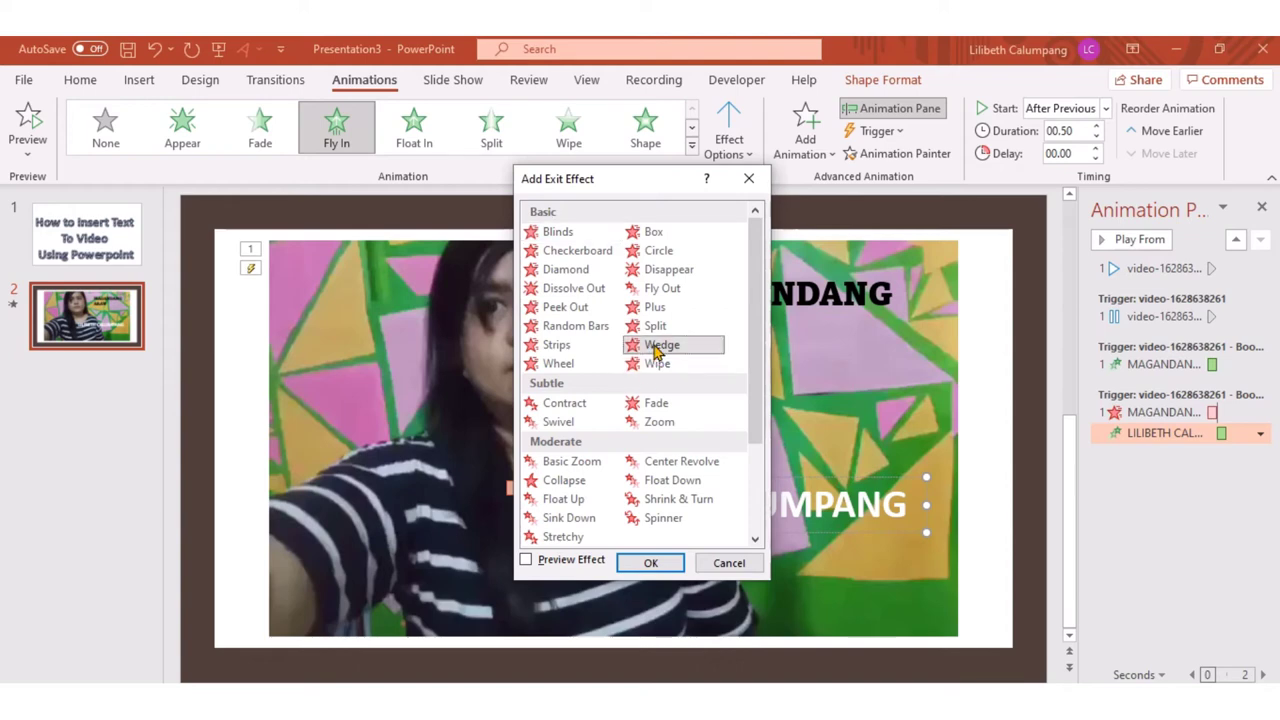
{"action": "left_click", "coordinate": [652, 563]}
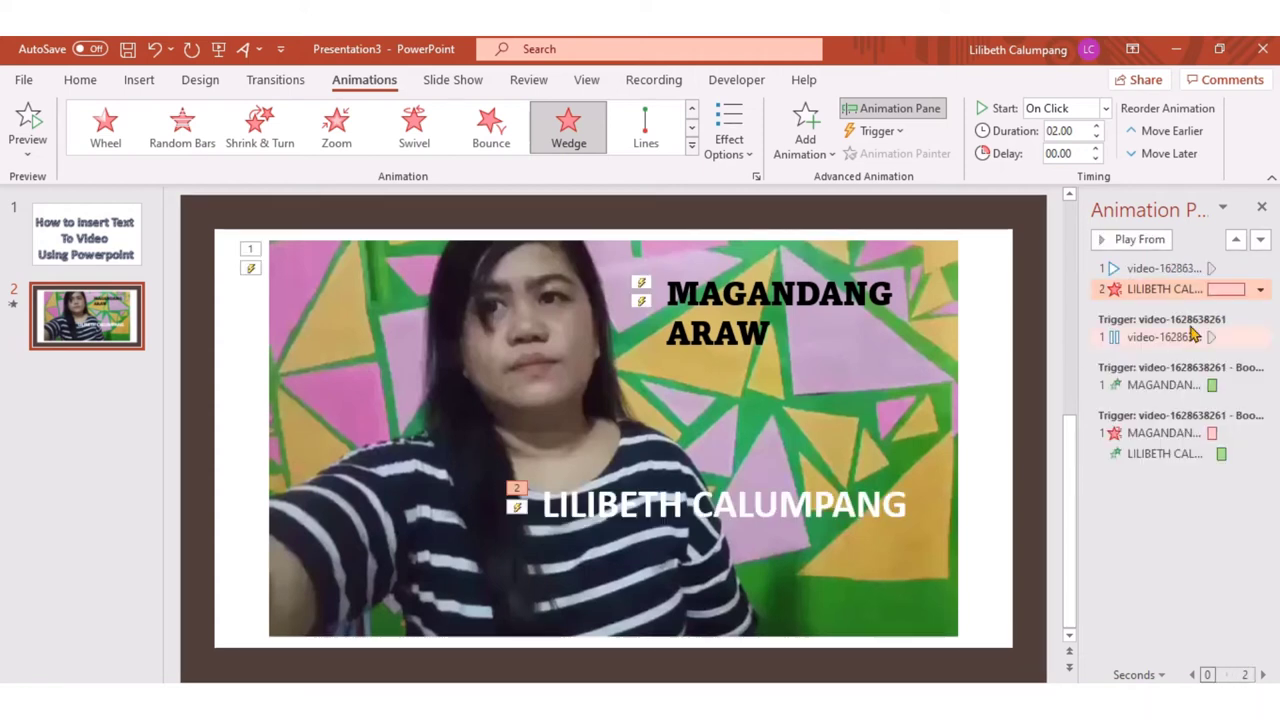
{"action": "left_click", "coordinate": [1259, 289]}
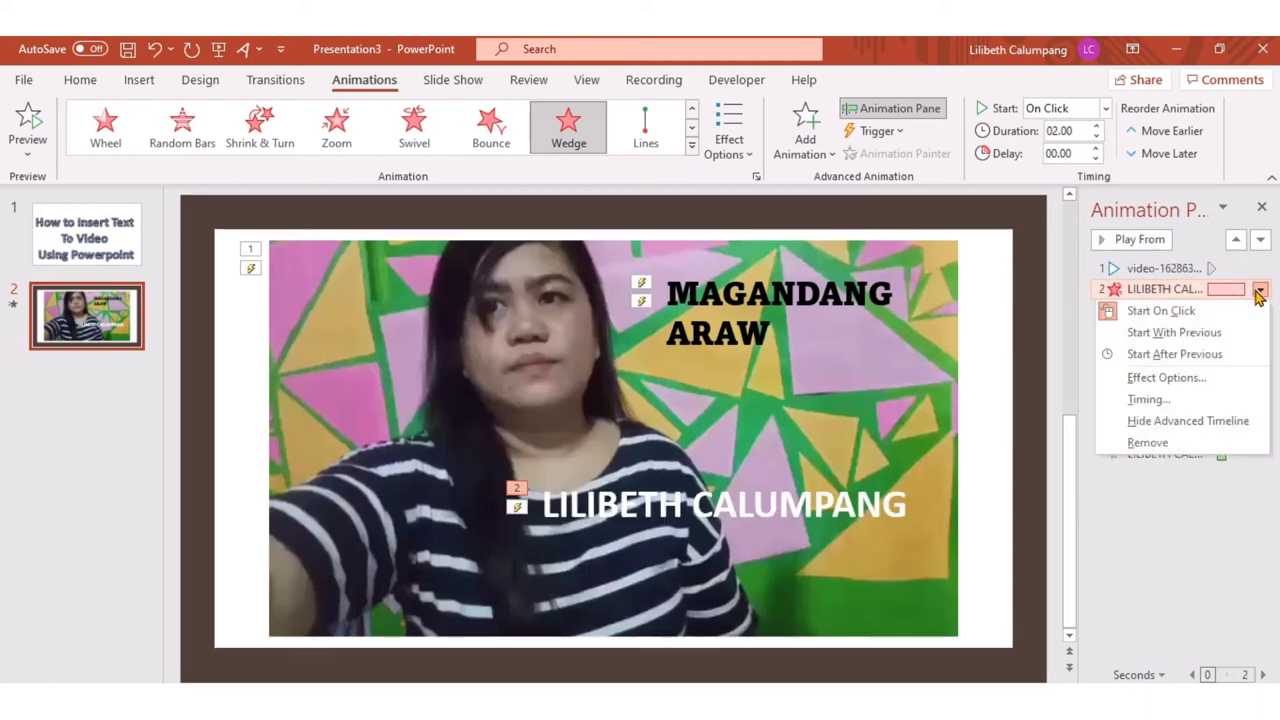
{"action": "left_click", "coordinate": [1197, 314]}
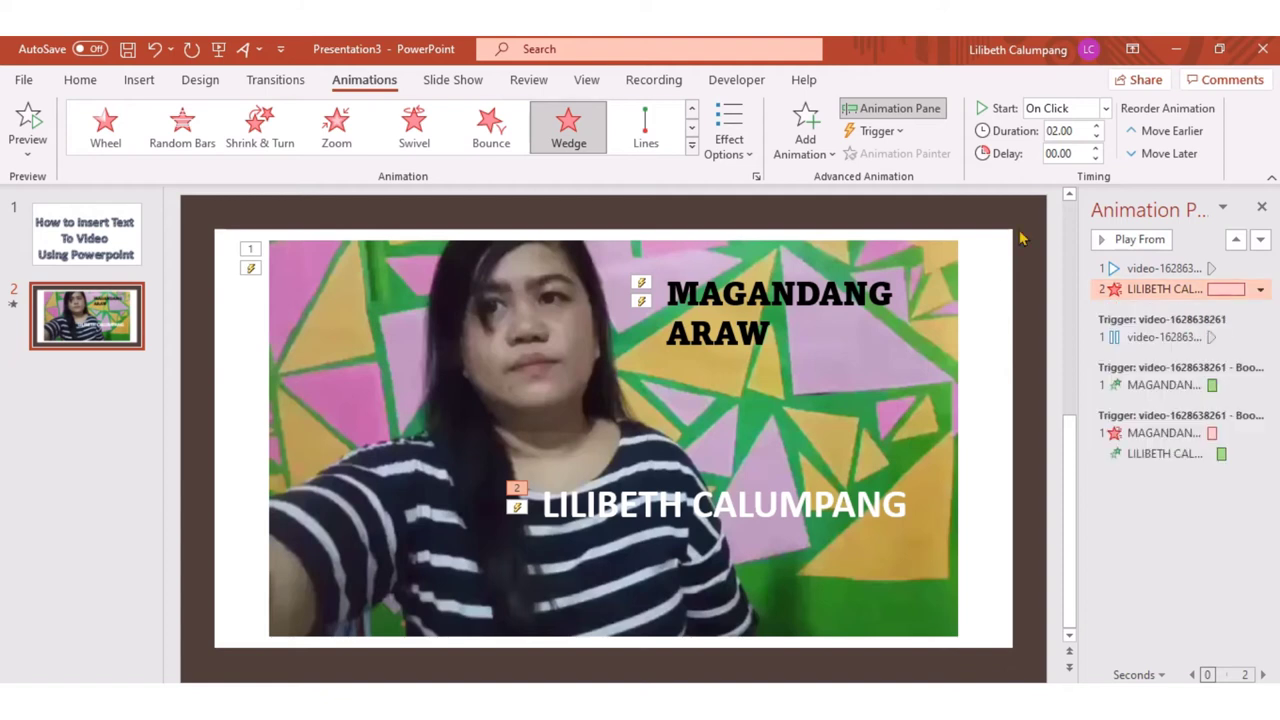
{"action": "left_click", "coordinate": [894, 138]}
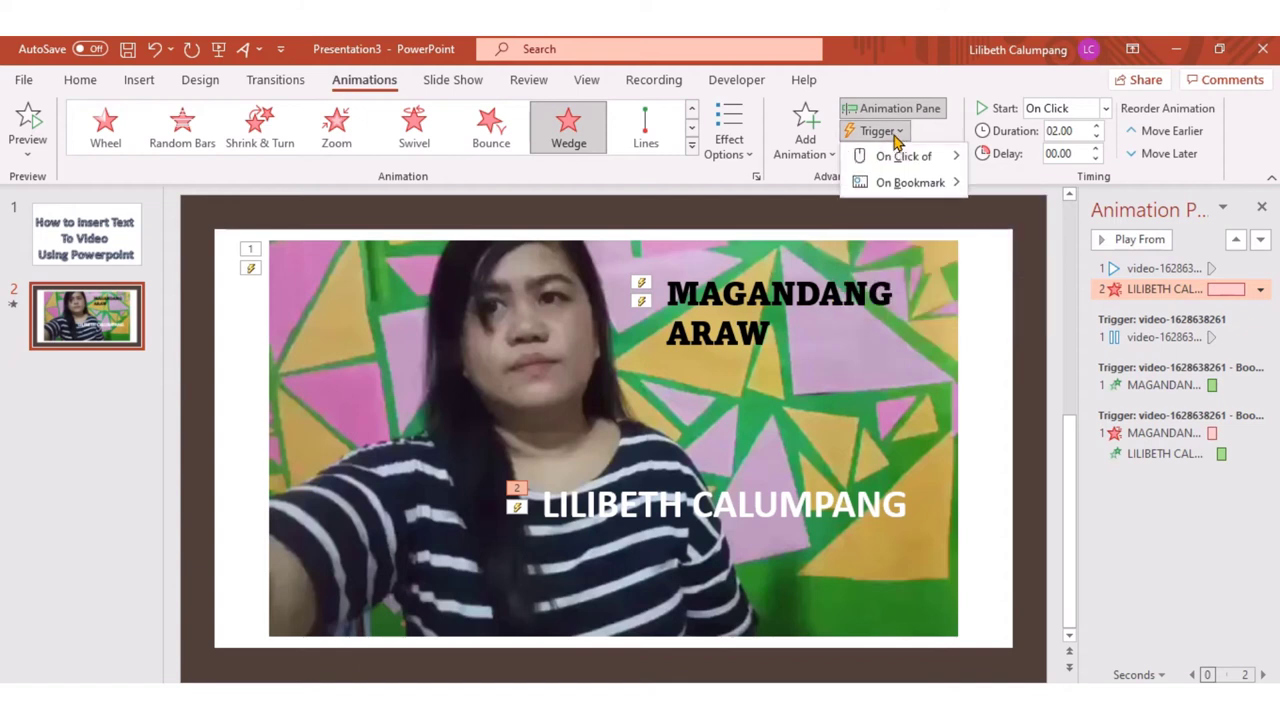
{"action": "mouse_move", "coordinate": [907, 188]}
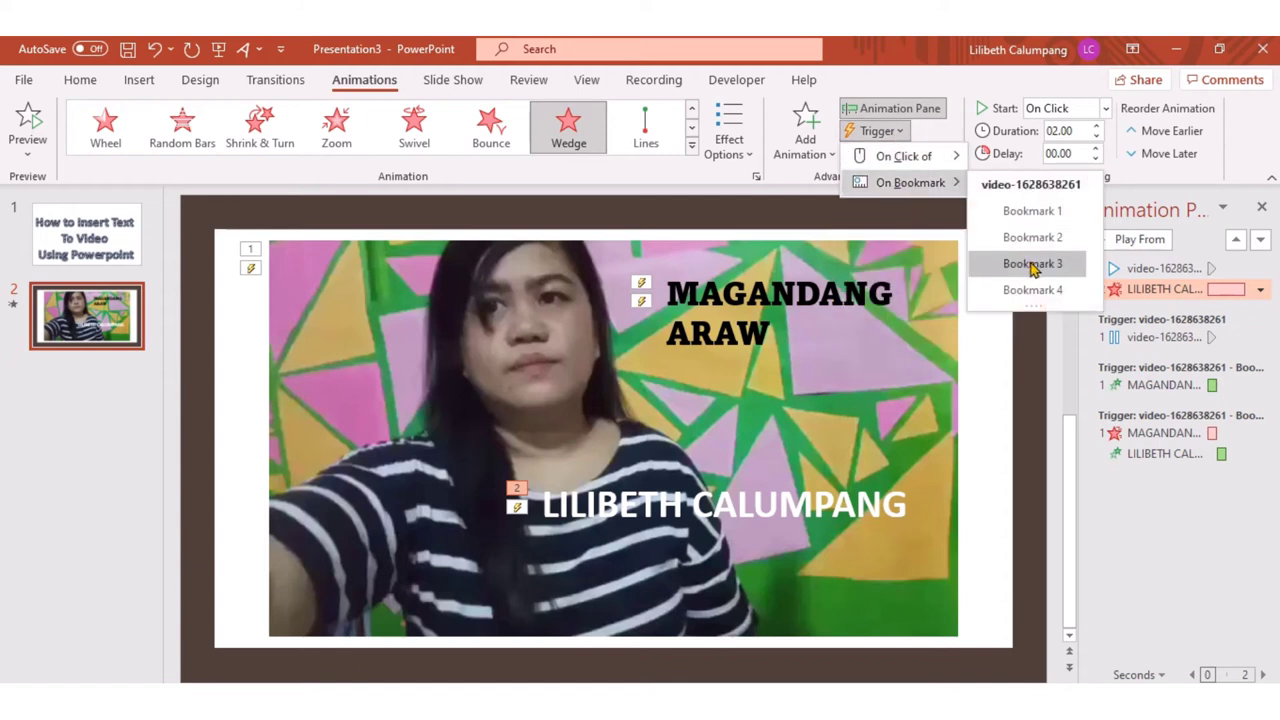
{"action": "left_click", "coordinate": [1033, 264]}
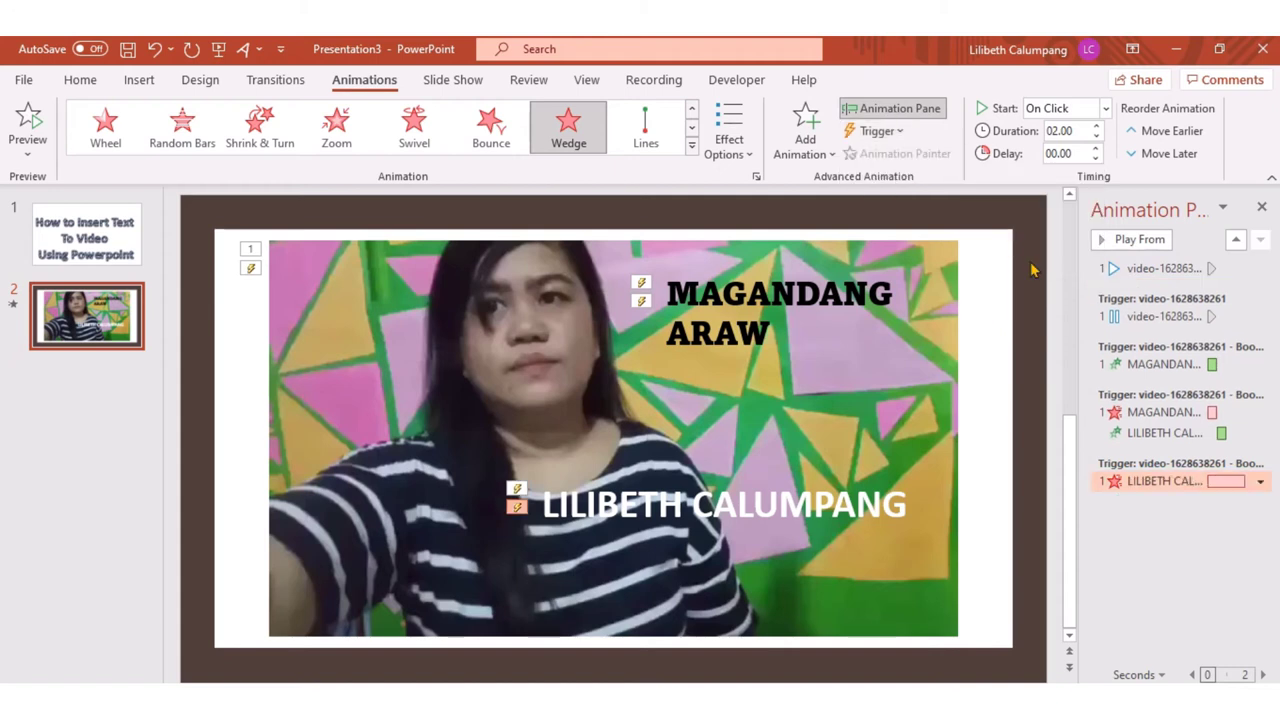
{"action": "left_click", "coordinate": [28, 125]}
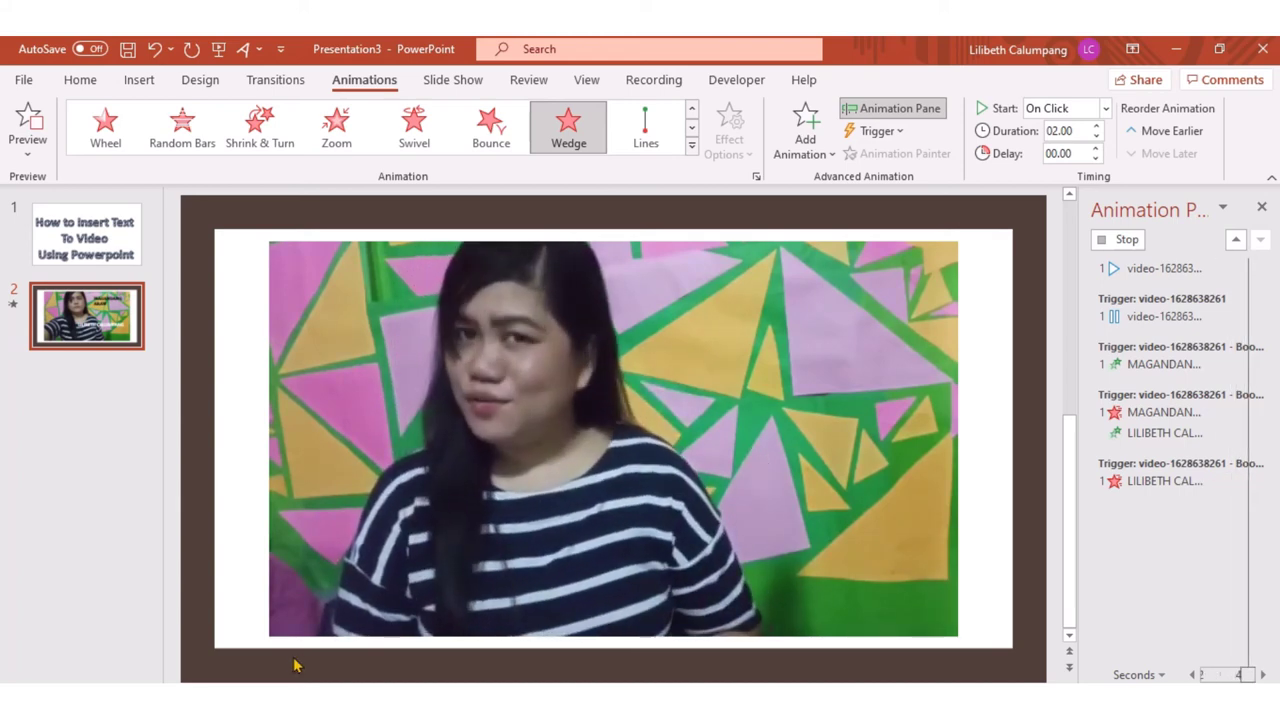
{"action": "left_click", "coordinate": [286, 543]}
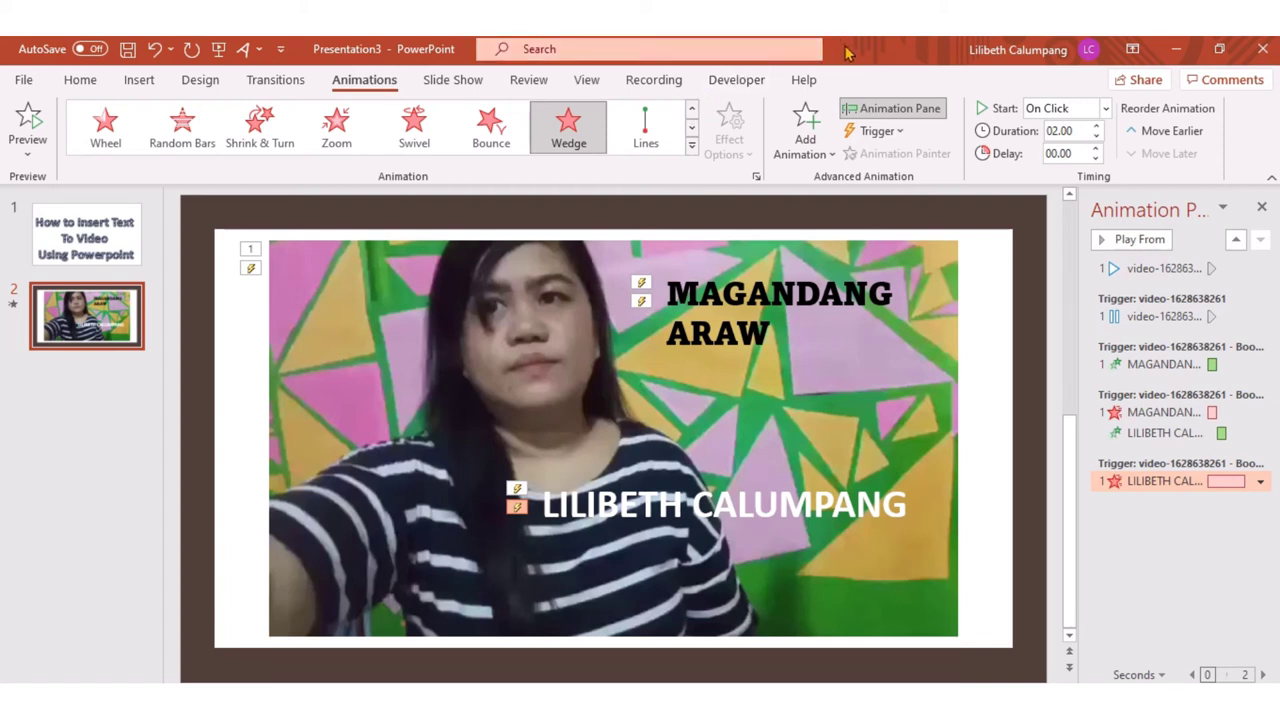
{"action": "left_click", "coordinate": [728, 214]}
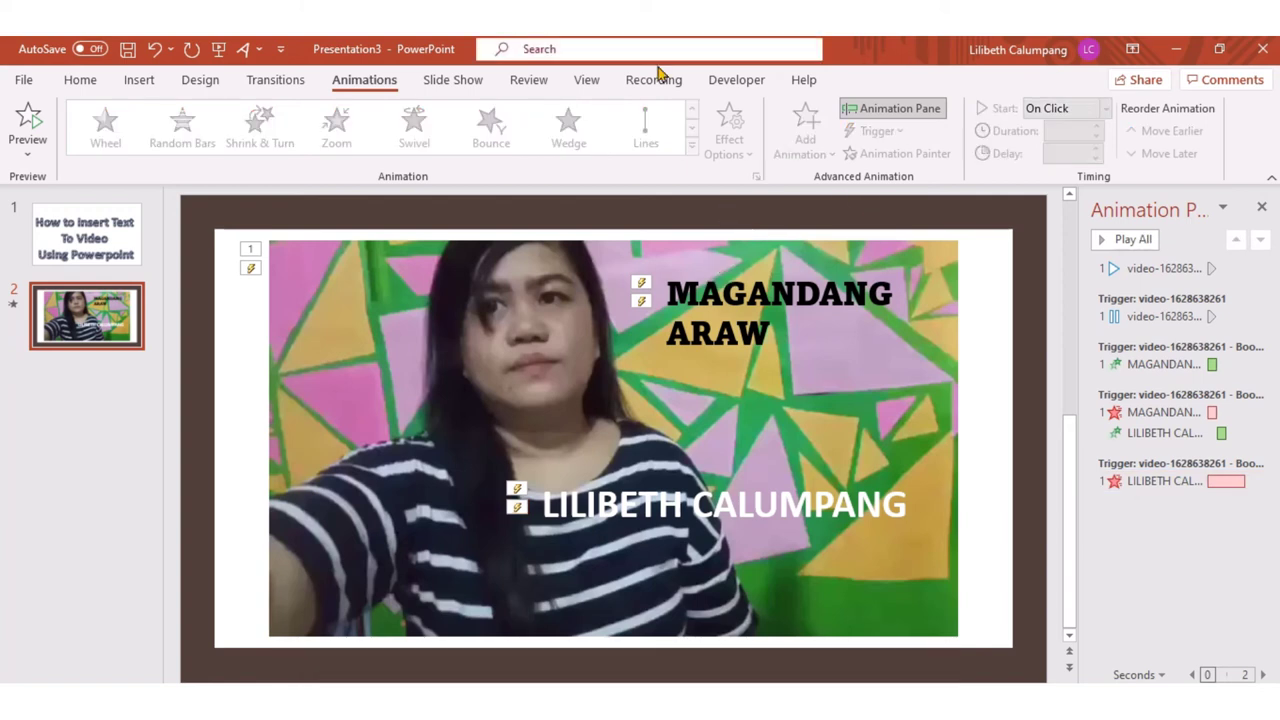
{"action": "left_click", "coordinate": [771, 43]}
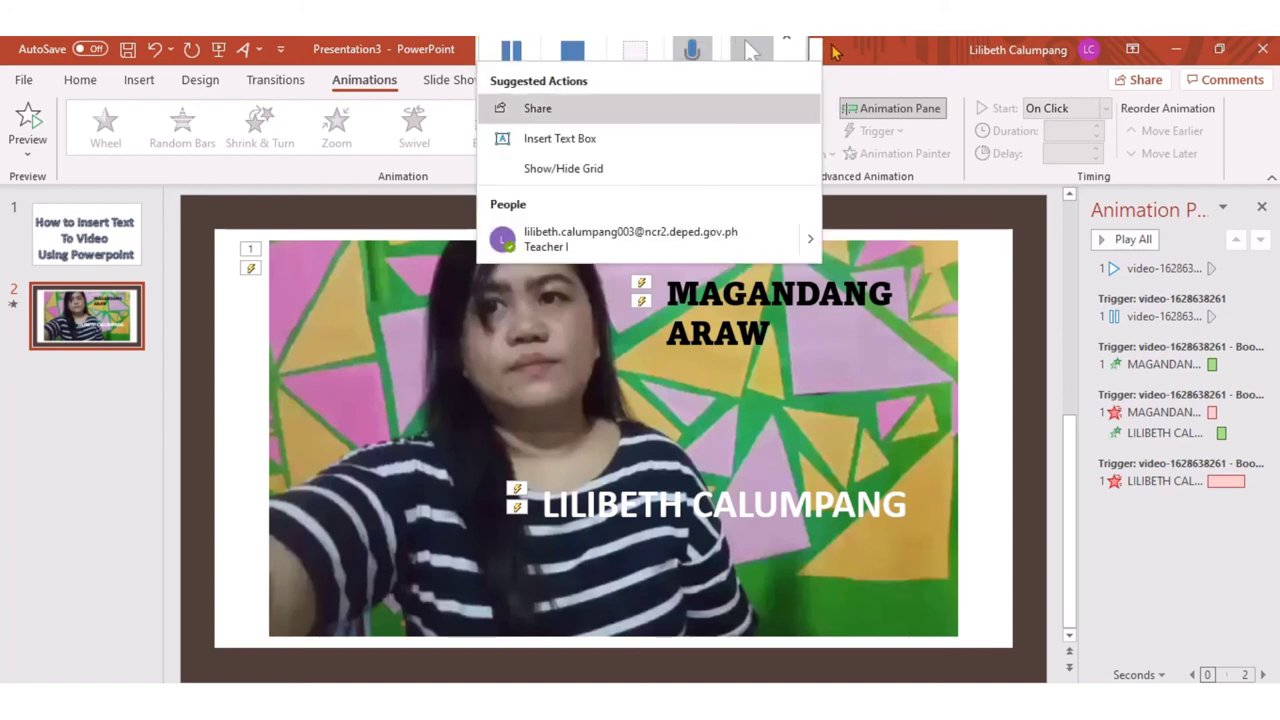
{"action": "left_click", "coordinate": [846, 52]}
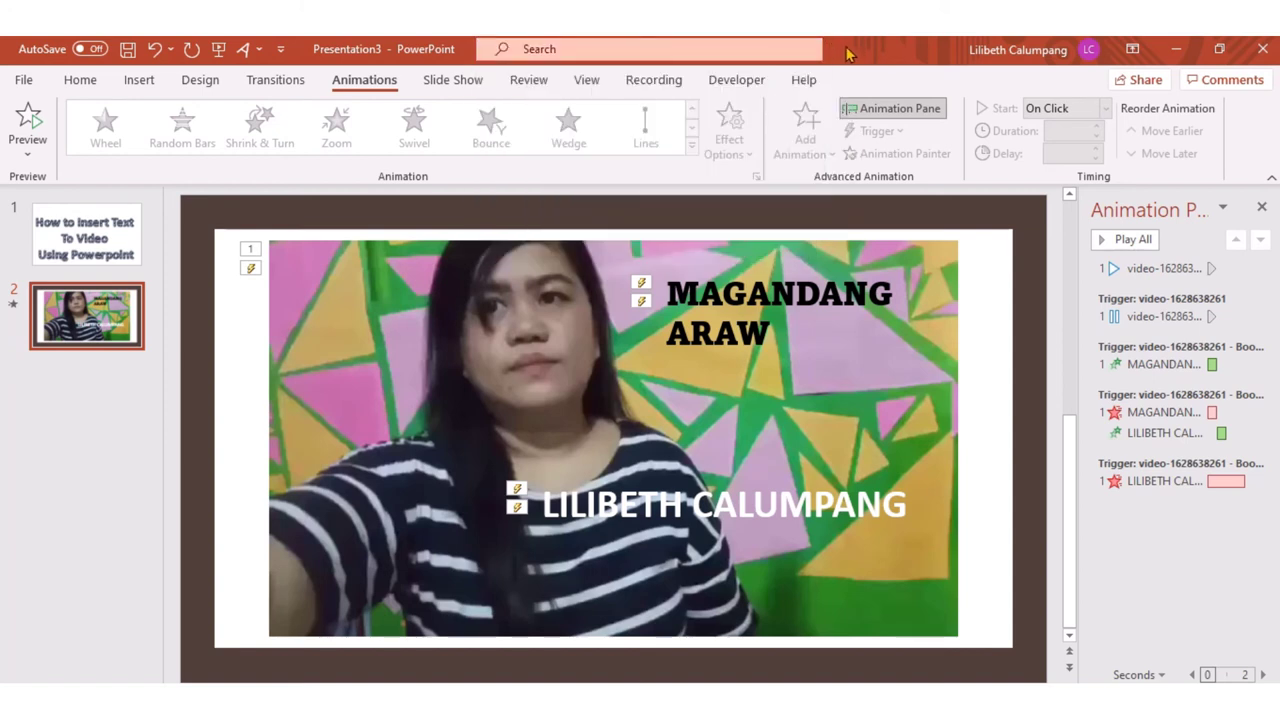
{"action": "left_click", "coordinate": [689, 48]}
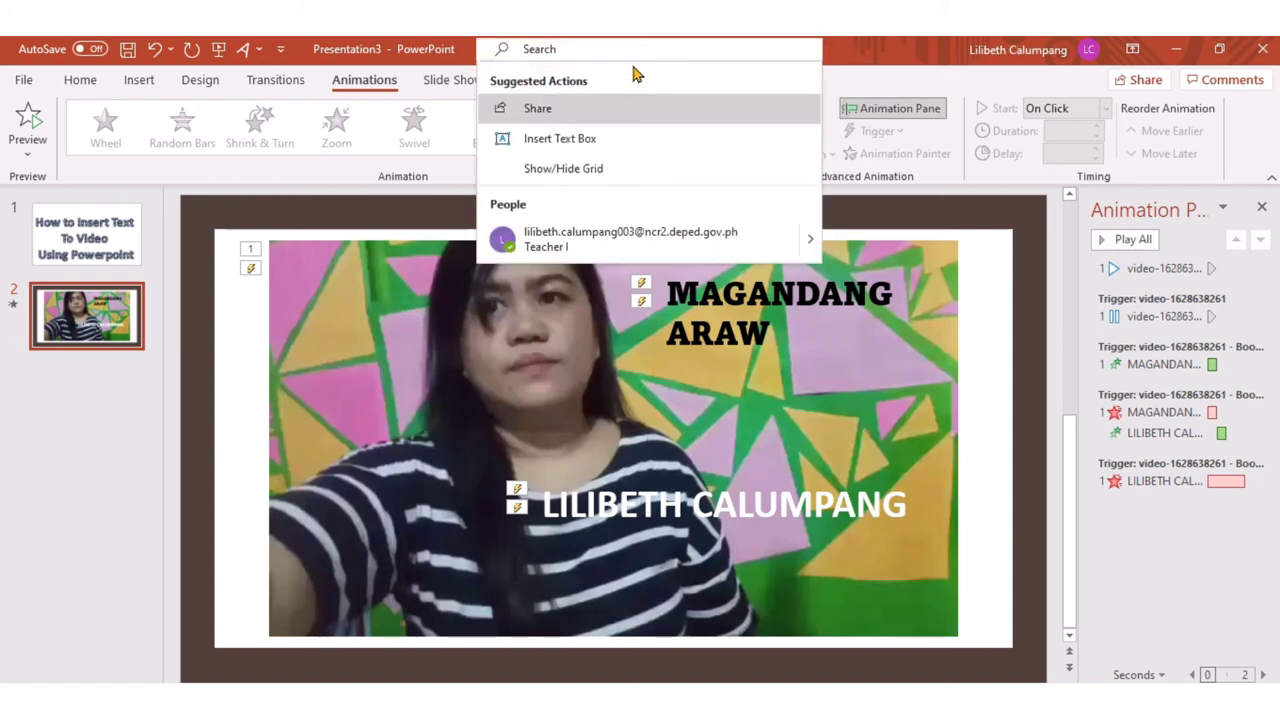
{"action": "left_click", "coordinate": [867, 57]}
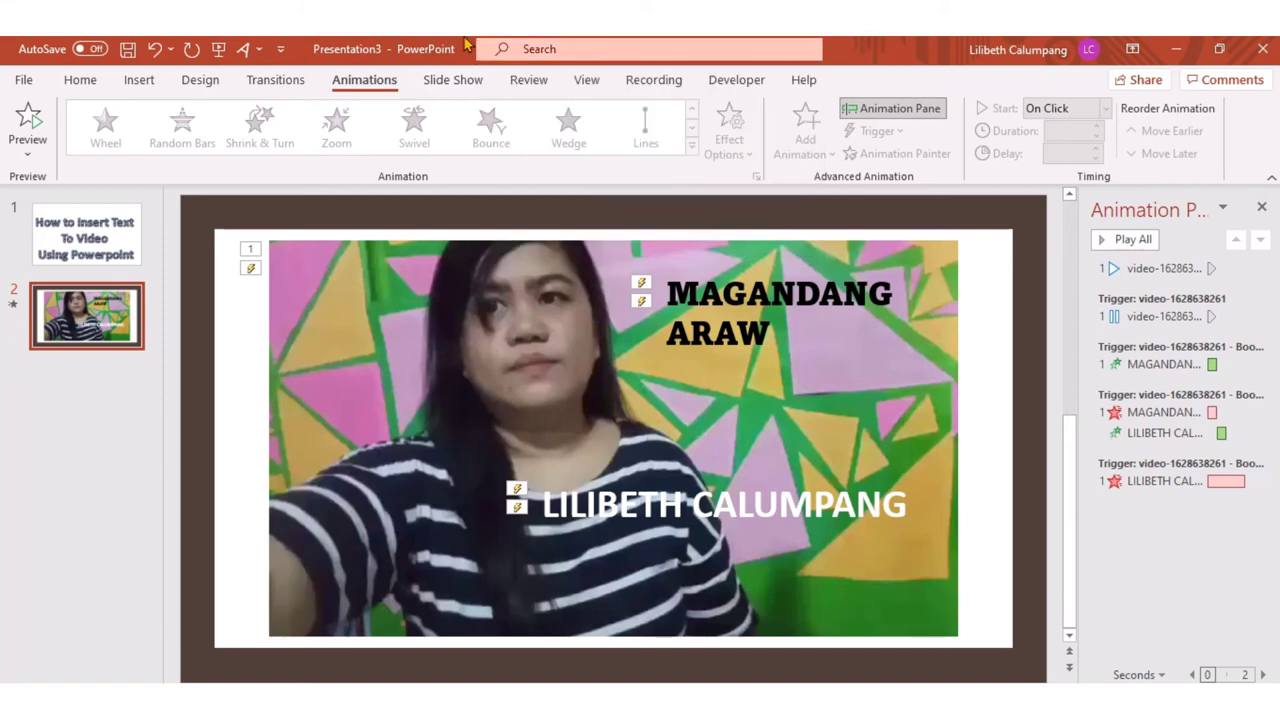
{"action": "mouse_move", "coordinate": [466, 44]}
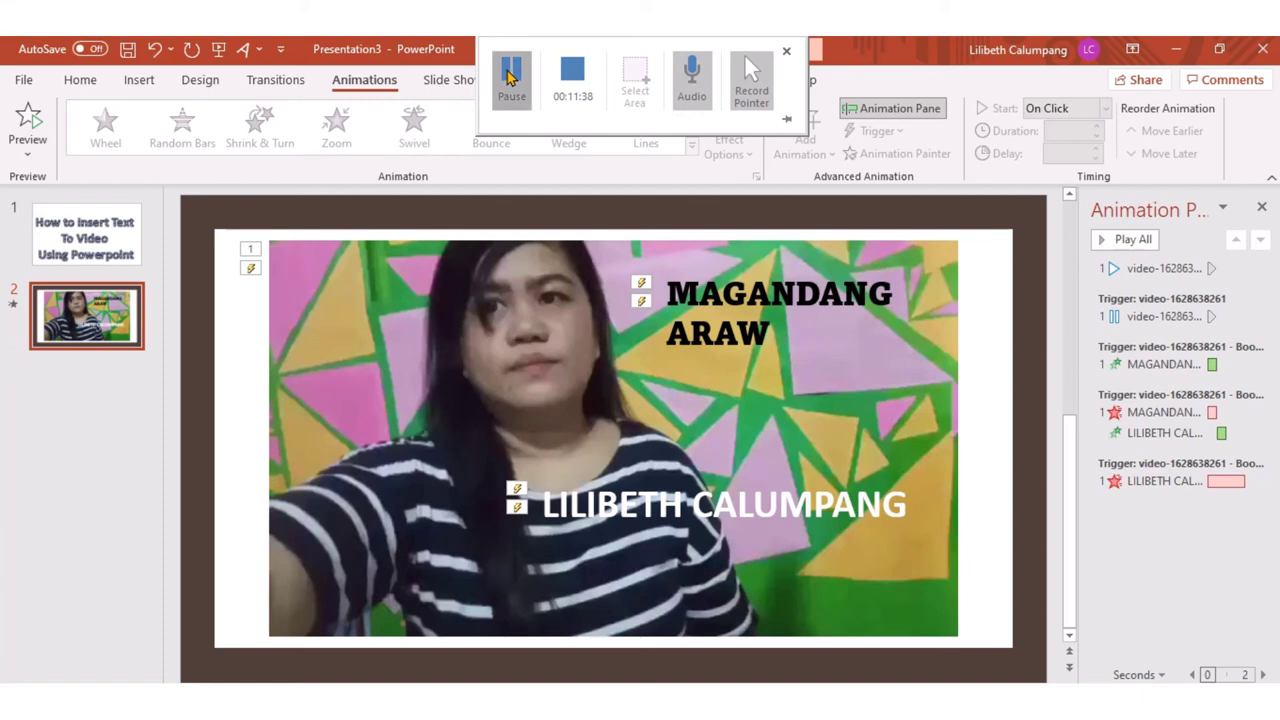